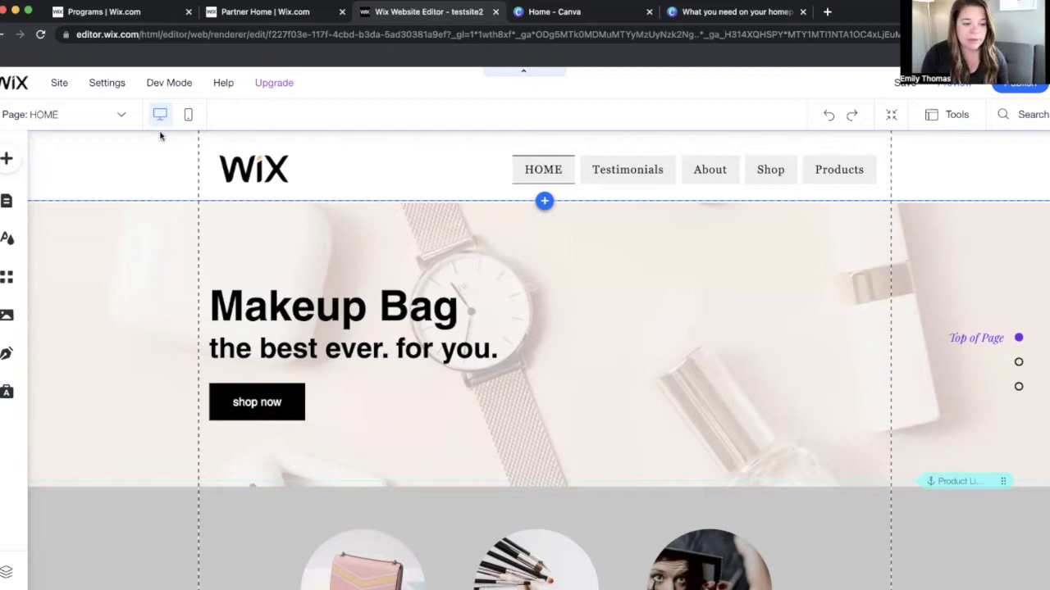
Add the Announcements (We're Back!) template from Interactive > Lightboxes > Welcome
{"action": "left_click", "coordinate": [6, 158]}
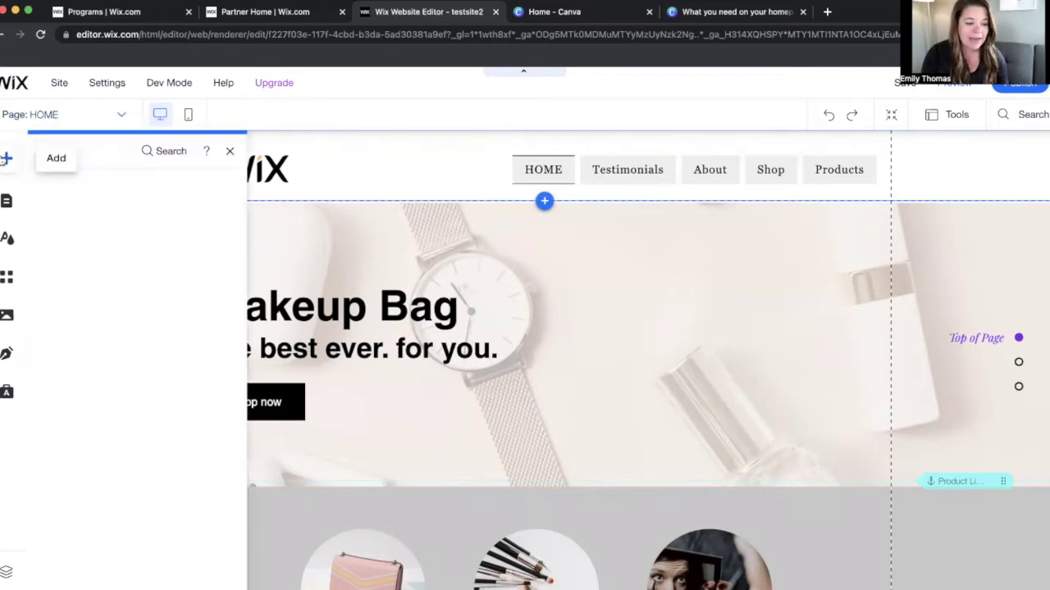
{"action": "left_click", "coordinate": [51, 256]}
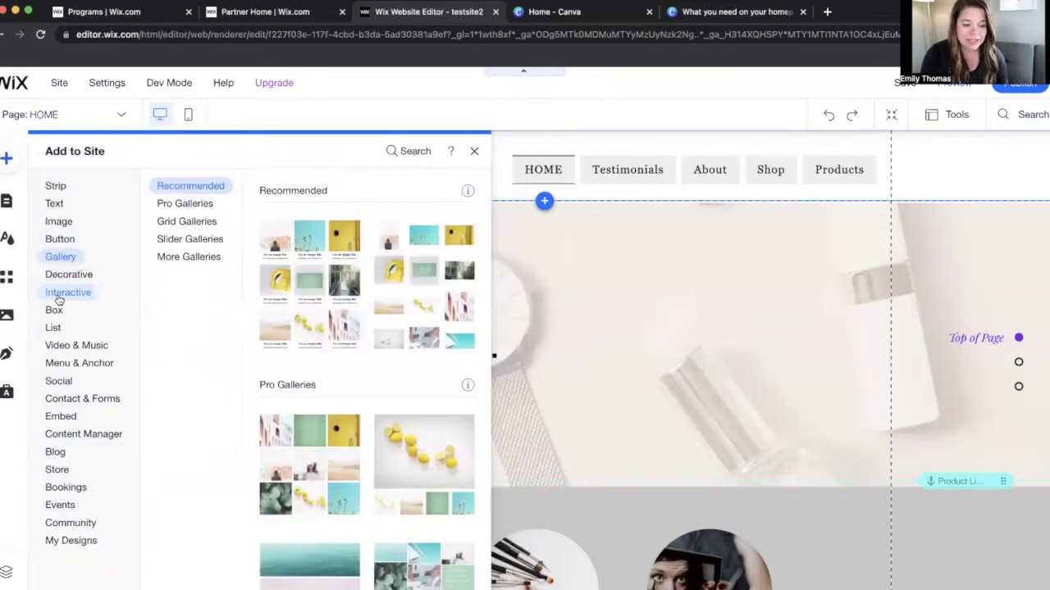
{"action": "left_click", "coordinate": [59, 294]}
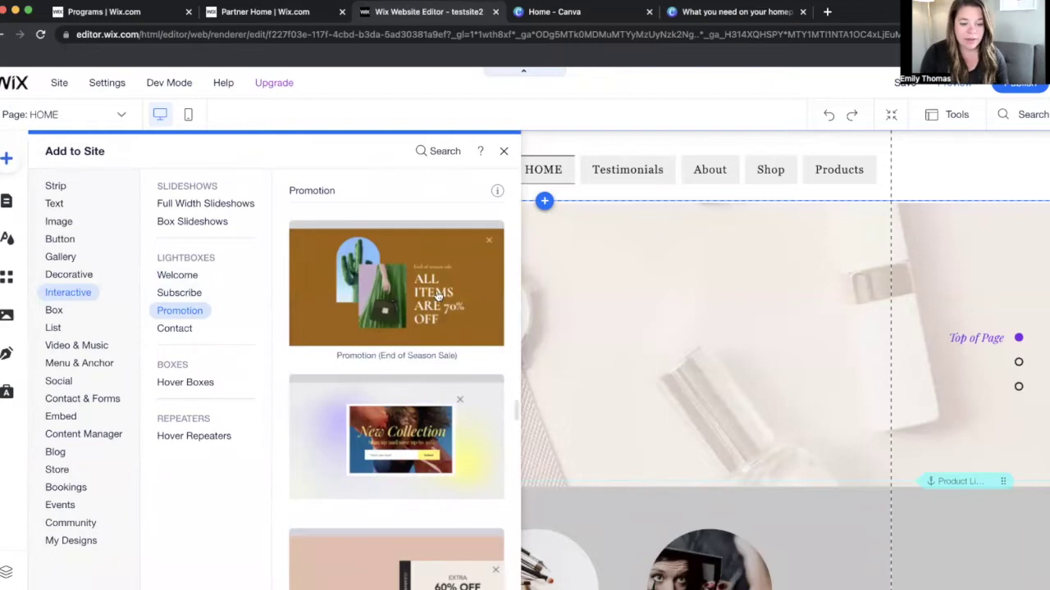
{"action": "scroll", "coordinate": [427, 291], "scroll_direction": "down", "scroll_amount": 5}
{"action": "scroll", "coordinate": [439, 296], "scroll_direction": "down", "scroll_amount": 2}
{"action": "scroll", "coordinate": [443, 291], "scroll_direction": "up", "scroll_amount": 8}
{"action": "left_click", "coordinate": [189, 276]}
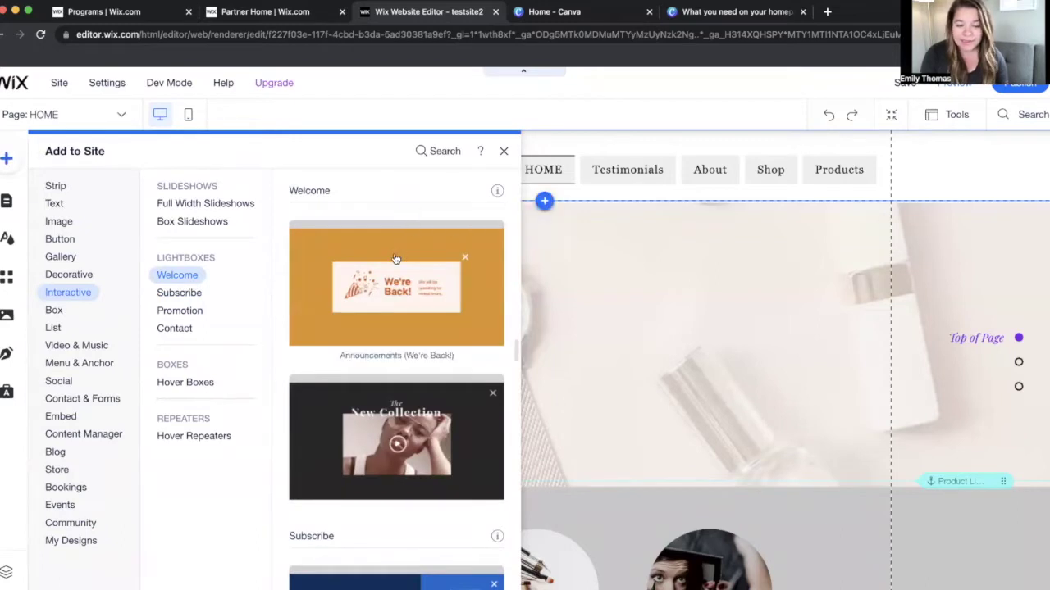
{"action": "left_click", "coordinate": [396, 259]}
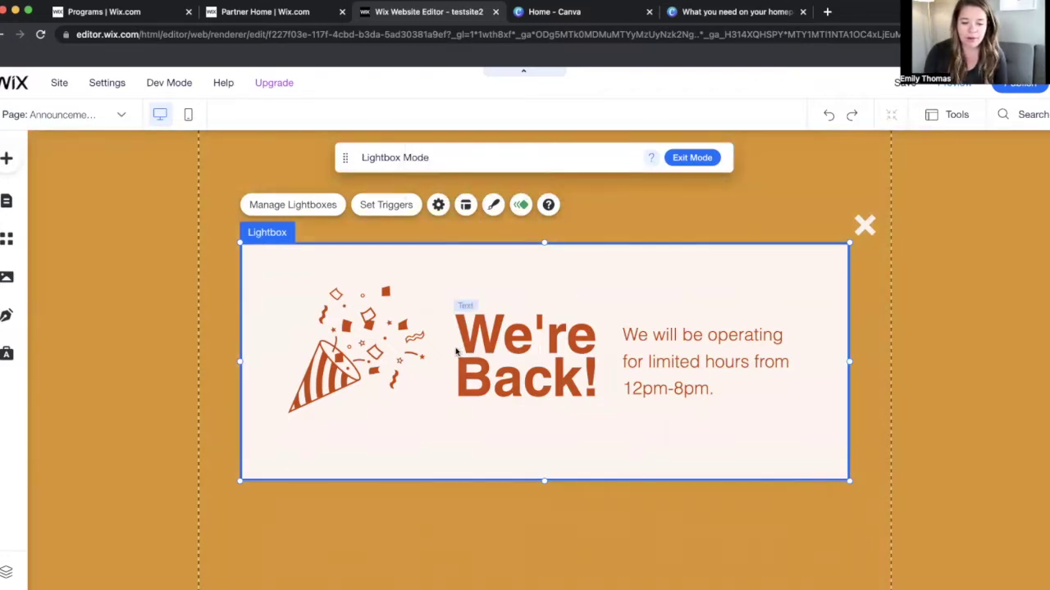
Select the lightbox container and raise its top edge to make it about 862 by 413
{"action": "left_click", "coordinate": [369, 345]}
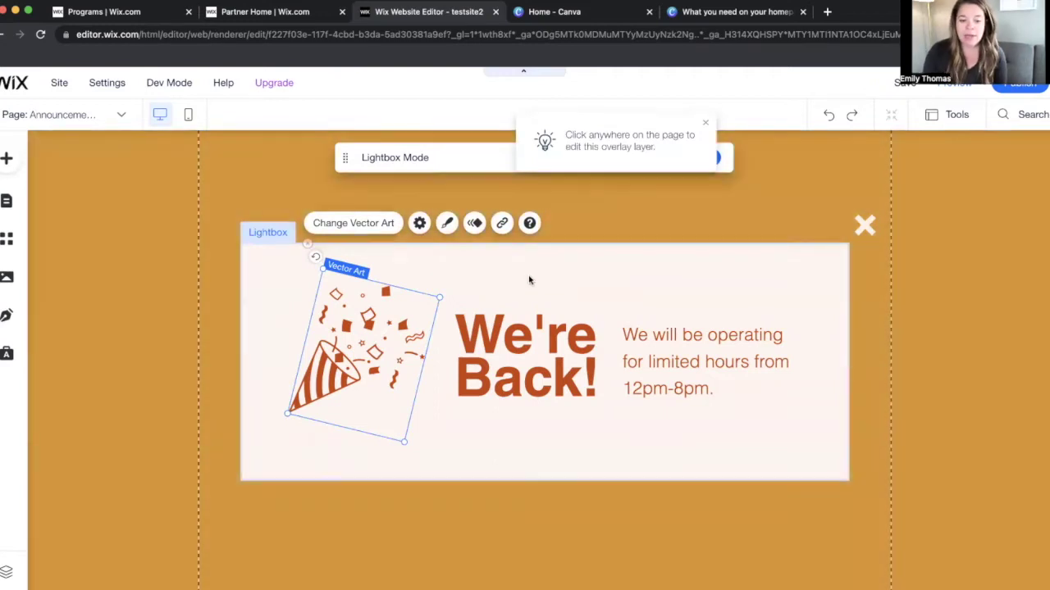
{"action": "left_click", "coordinate": [529, 279]}
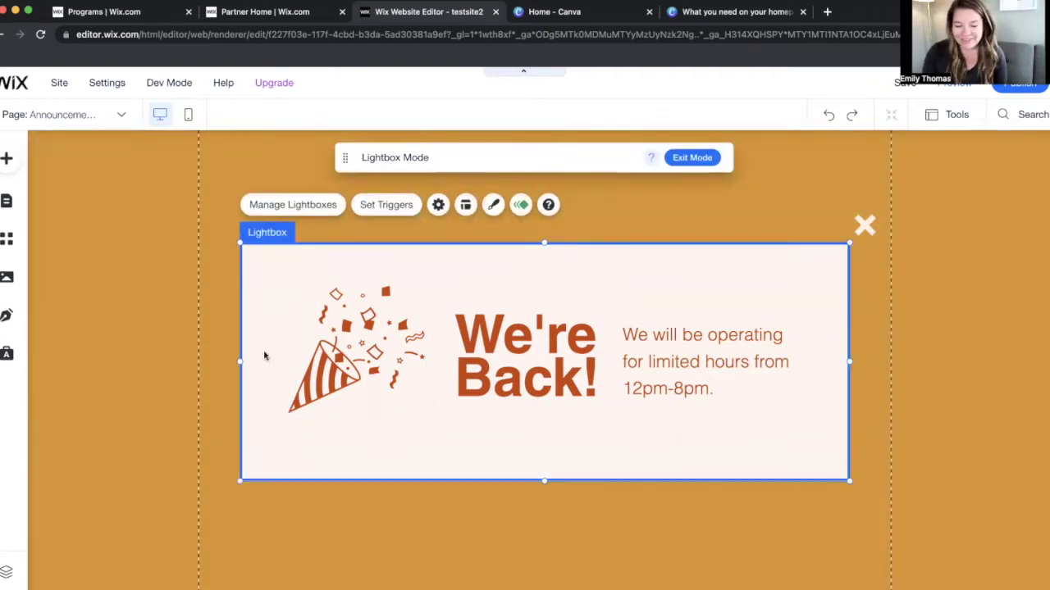
{"action": "left_click", "coordinate": [356, 351]}
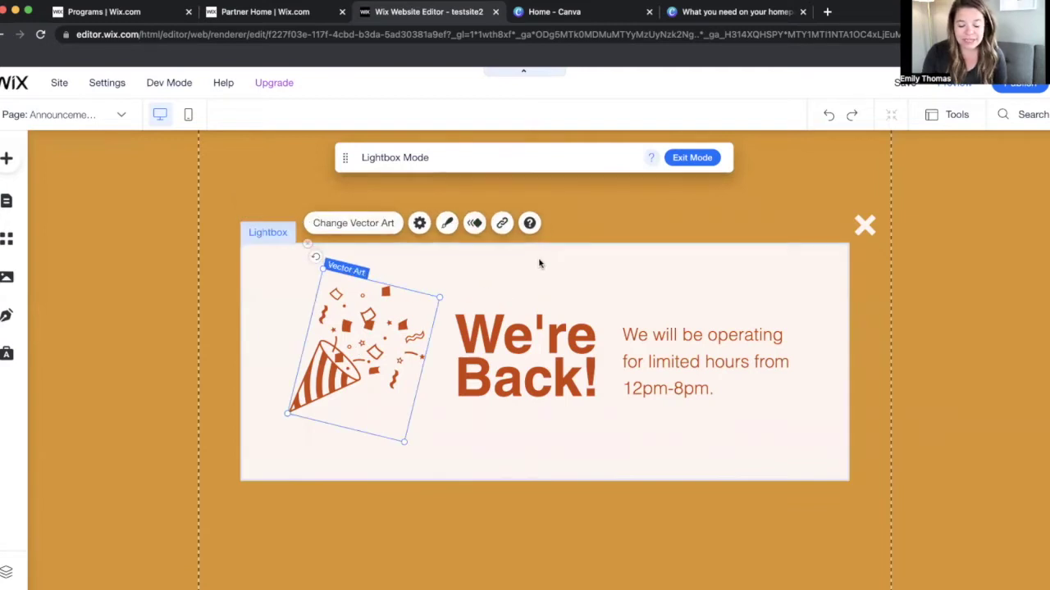
{"action": "left_click", "coordinate": [613, 272]}
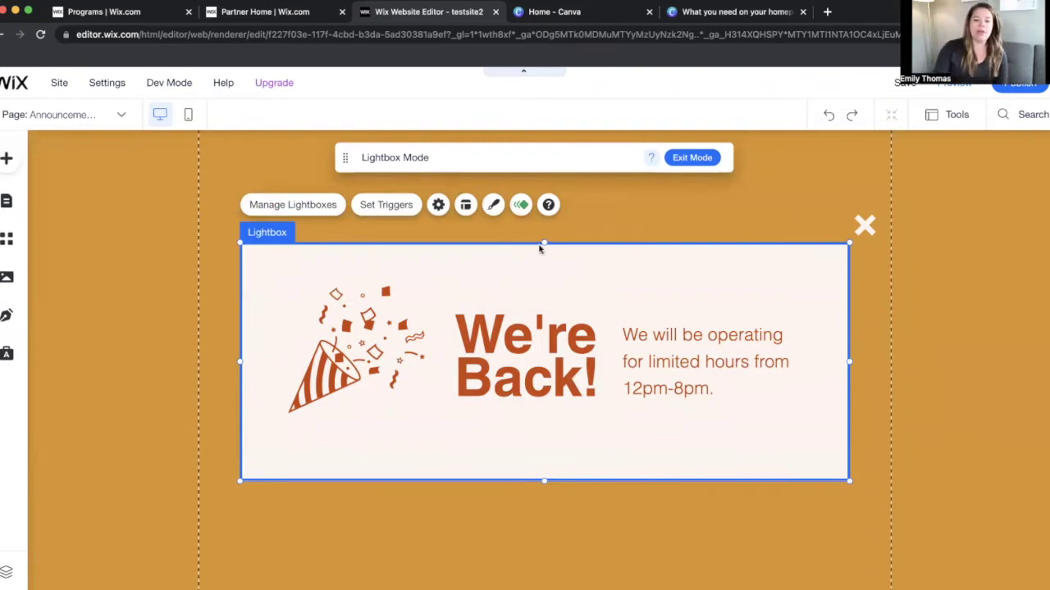
{"action": "left_click_drag", "start_coordinate": [542, 242], "coordinate": [544, 214]}
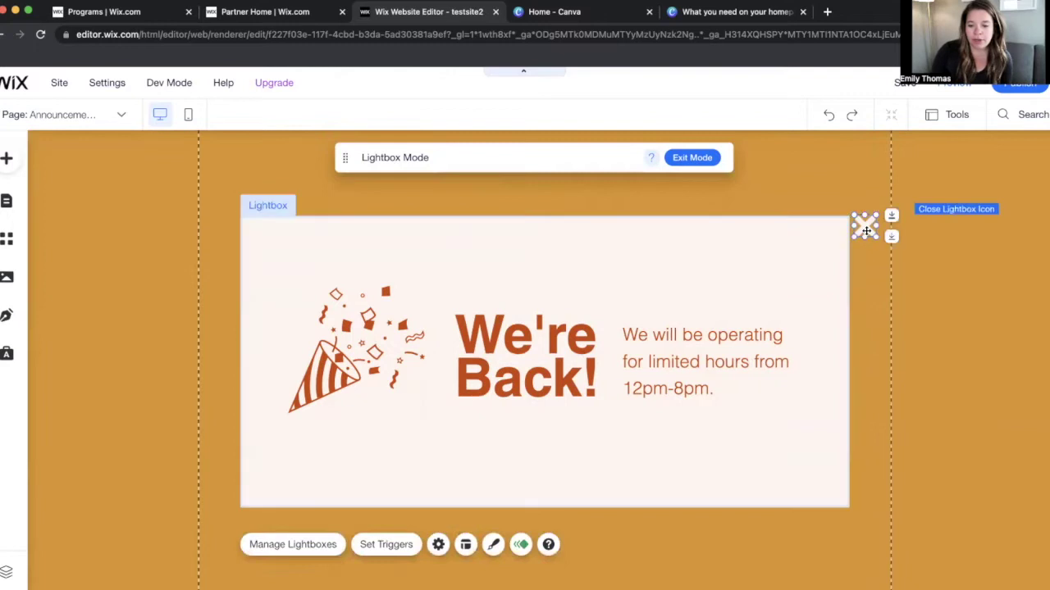
Move the close X inside the top-right corner and switch it to the black circled X design
{"action": "left_click", "coordinate": [863, 226]}
{"action": "left_click_drag", "start_coordinate": [862, 226], "coordinate": [830, 241]}
{"action": "left_click", "coordinate": [945, 279]}
{"action": "left_click", "coordinate": [919, 279]}
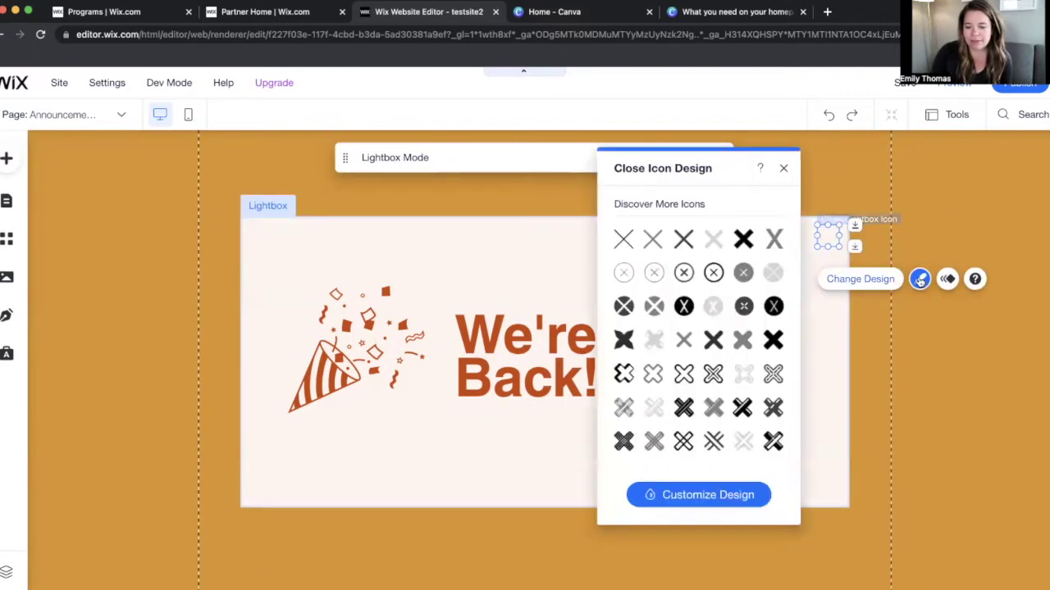
{"action": "left_click", "coordinate": [774, 306]}
{"action": "left_click", "coordinate": [849, 315]}
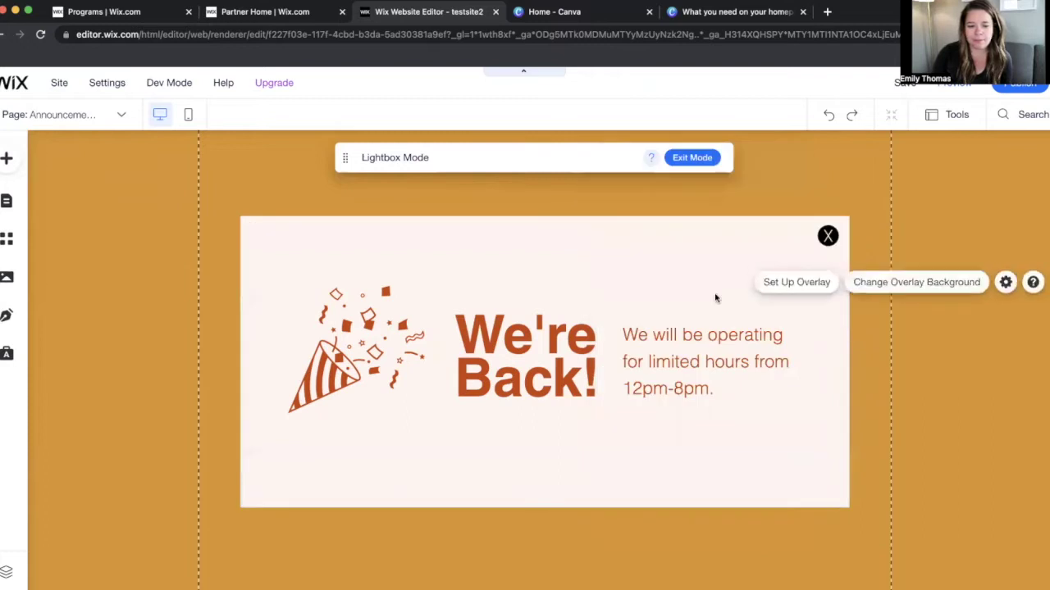
{"action": "left_click", "coordinate": [828, 236]}
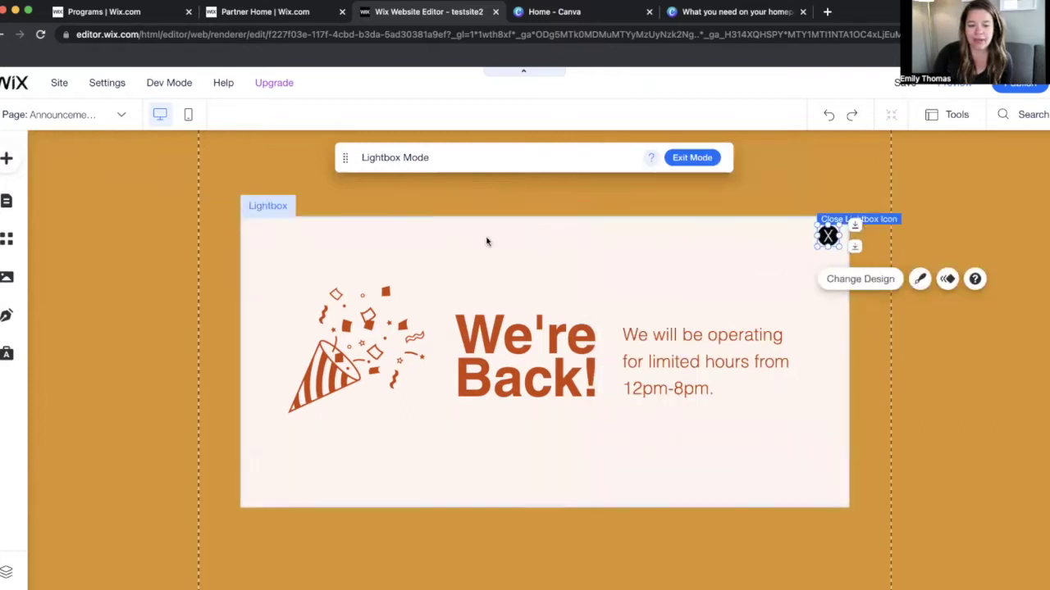
{"action": "left_click", "coordinate": [656, 353]}
{"action": "left_click", "coordinate": [656, 353]}
{"action": "left_click", "coordinate": [493, 336]}
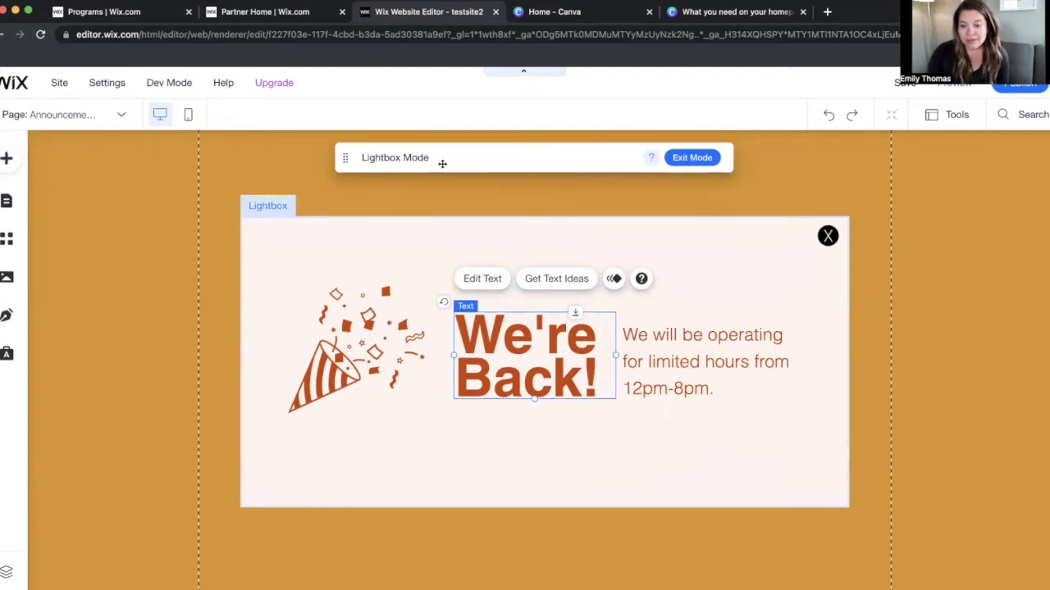
Stop overlay clicks from closing the lightbox and try the dark Pop Art overlay pattern
{"action": "left_click", "coordinate": [393, 244]}
{"action": "left_click", "coordinate": [137, 234]}
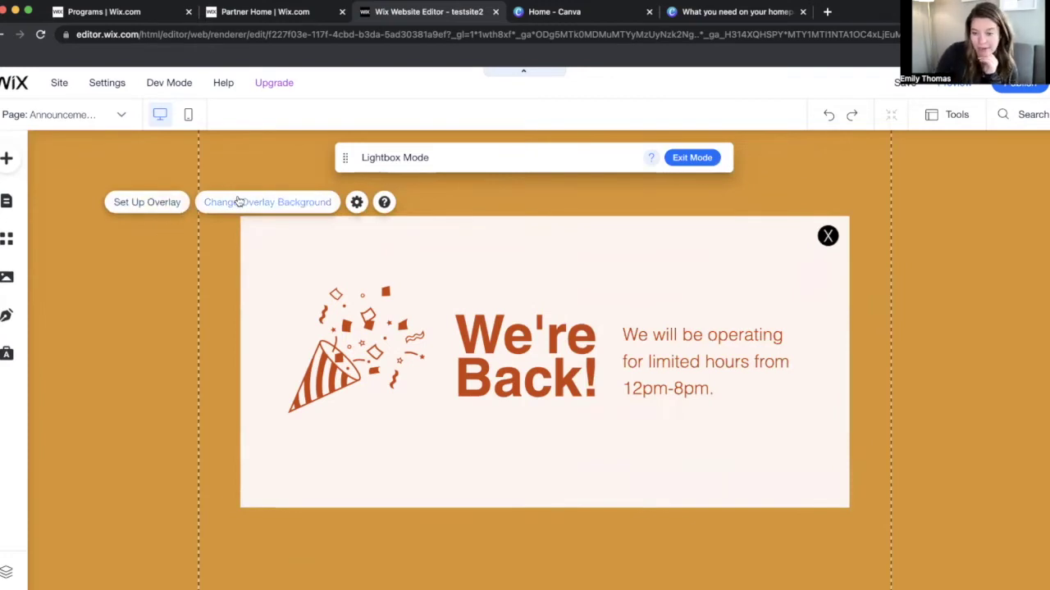
{"action": "left_click", "coordinate": [165, 205]}
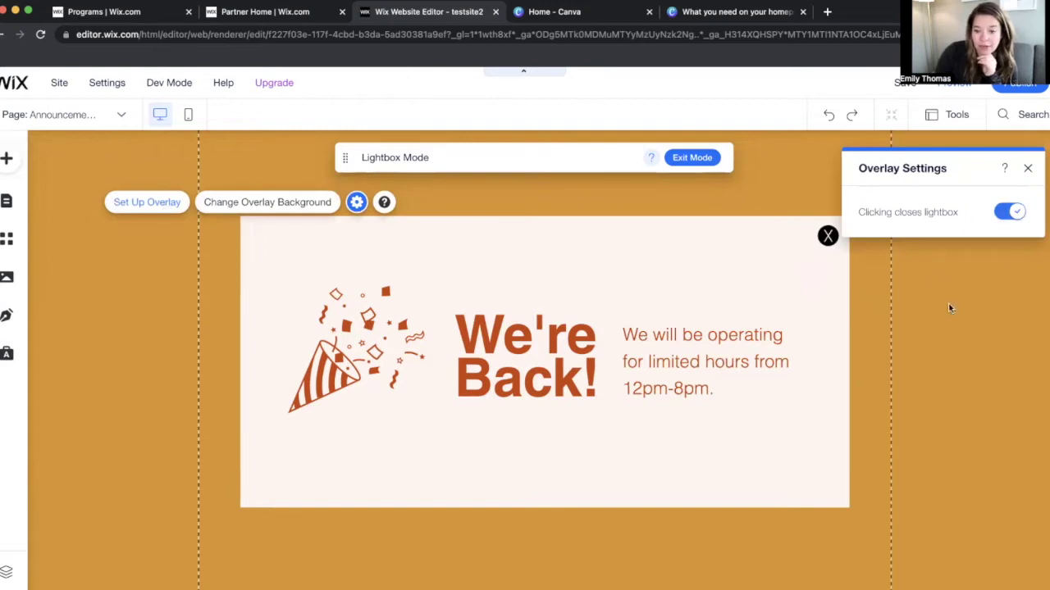
{"action": "left_click", "coordinate": [1008, 213]}
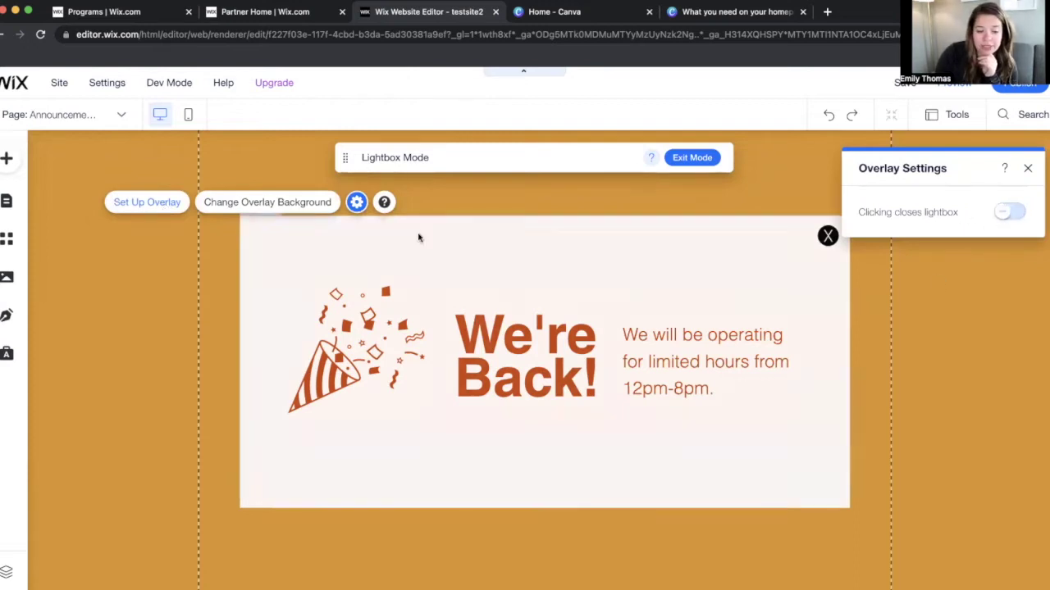
{"action": "left_click", "coordinate": [300, 203]}
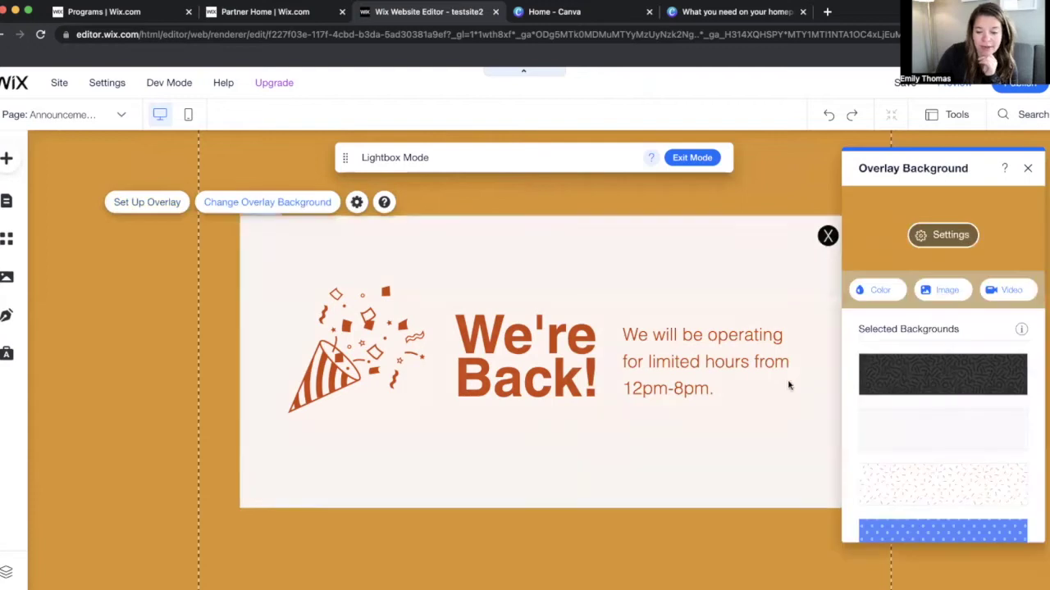
{"action": "left_click", "coordinate": [938, 373]}
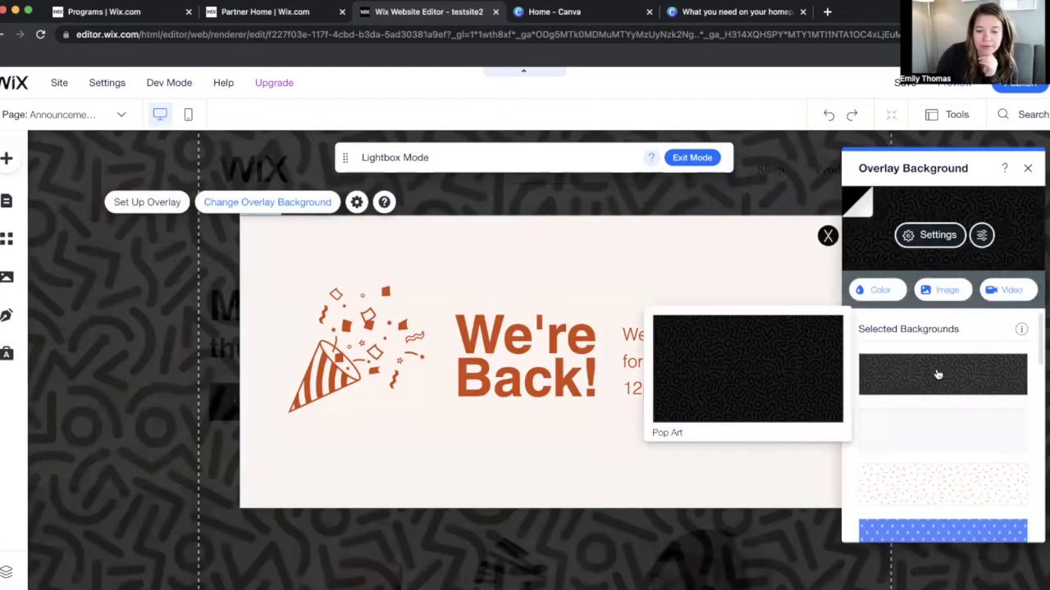
Lighten the pattern's background colour to 35%, then try white and light green overlay colours
{"action": "left_click", "coordinate": [931, 239]}
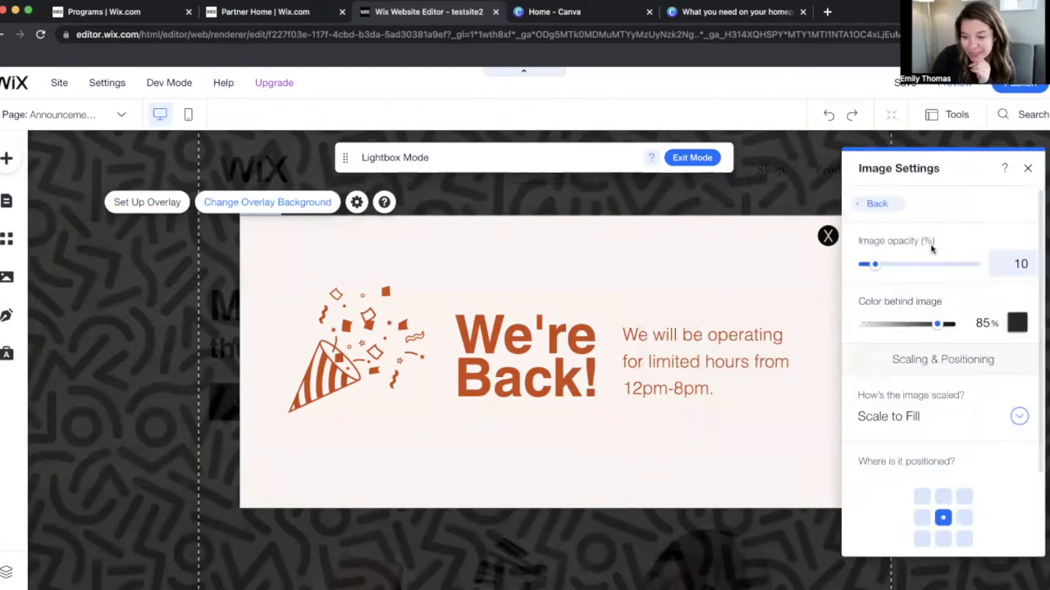
{"action": "left_click_drag", "start_coordinate": [912, 328], "coordinate": [893, 326]}
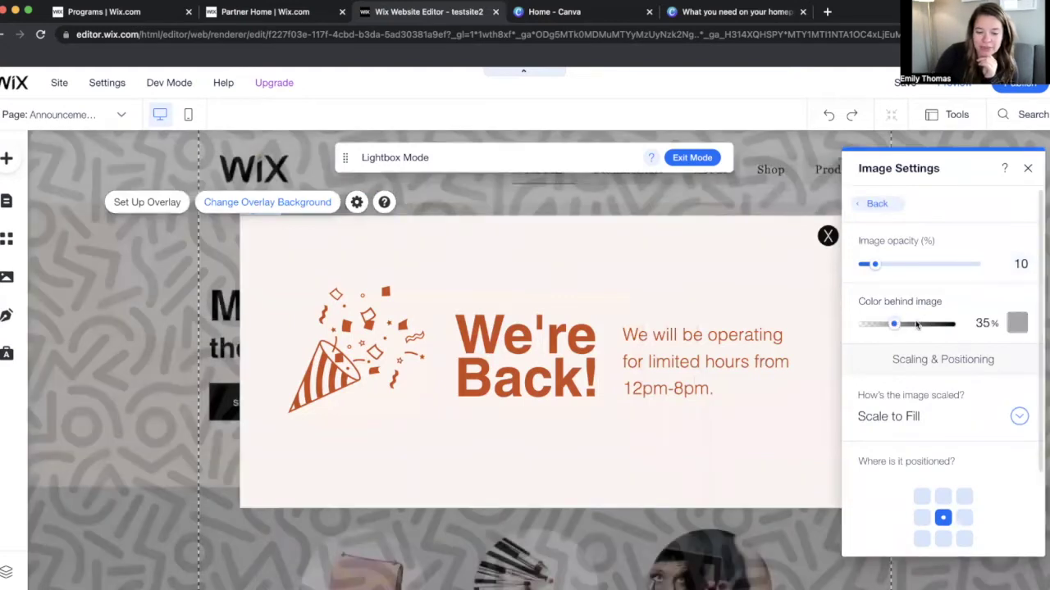
{"action": "left_click", "coordinate": [876, 205]}
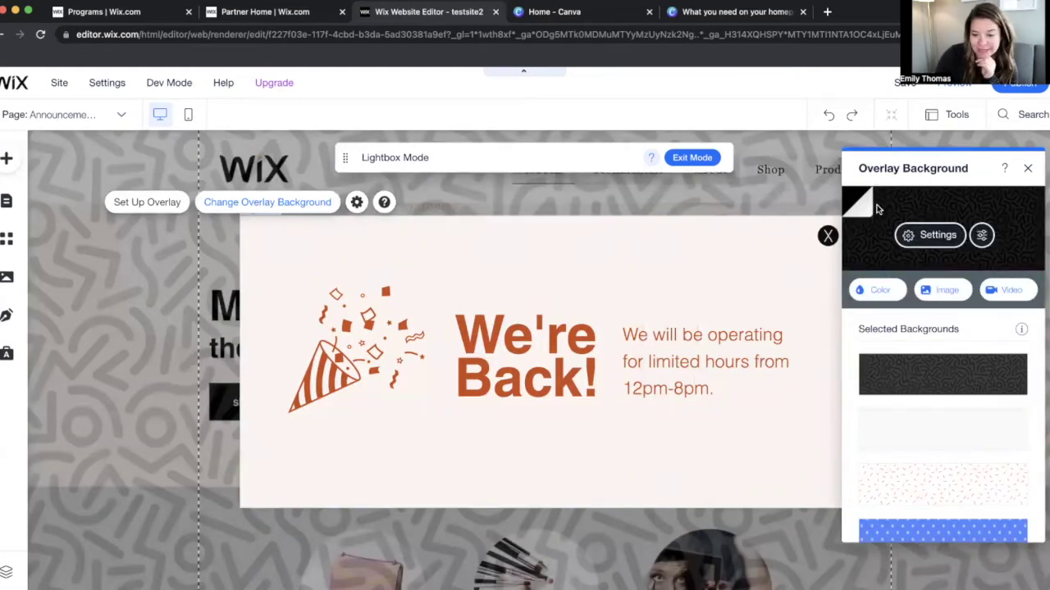
{"action": "left_click", "coordinate": [877, 289]}
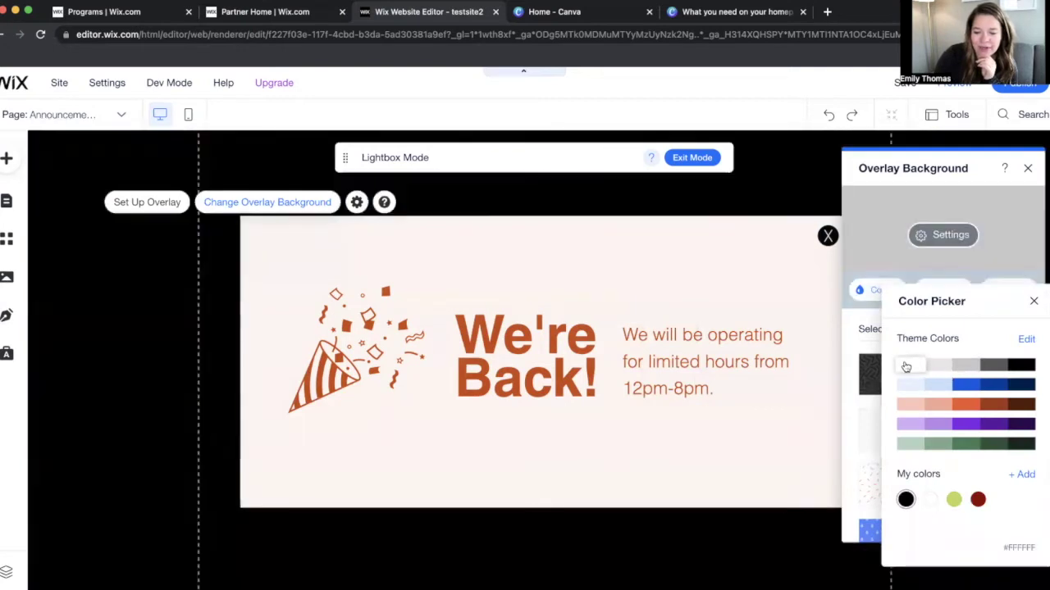
{"action": "left_click", "coordinate": [904, 366]}
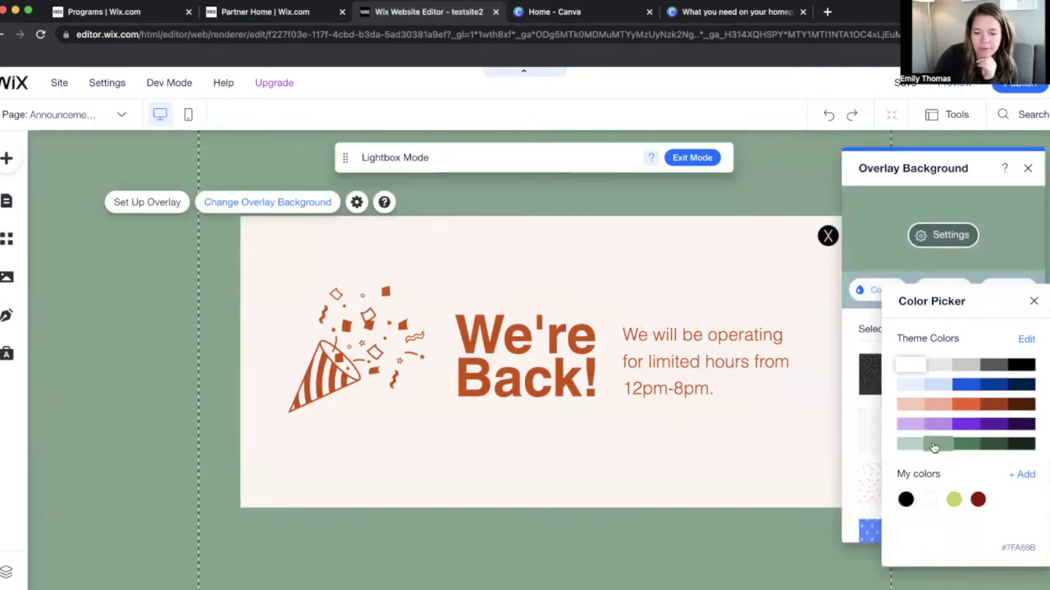
{"action": "left_click", "coordinate": [935, 444]}
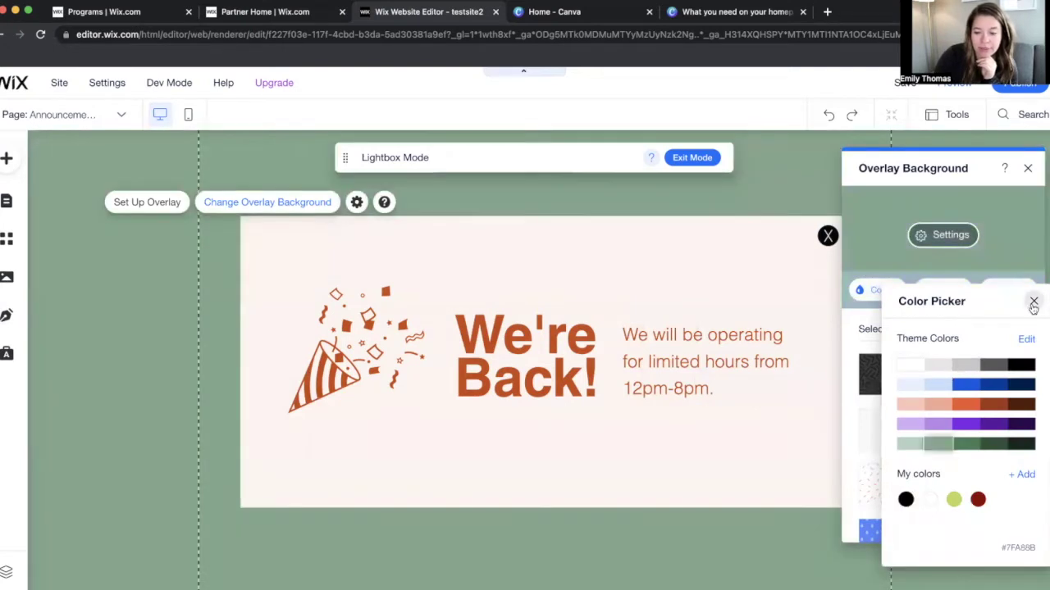
{"action": "left_click", "coordinate": [1033, 301]}
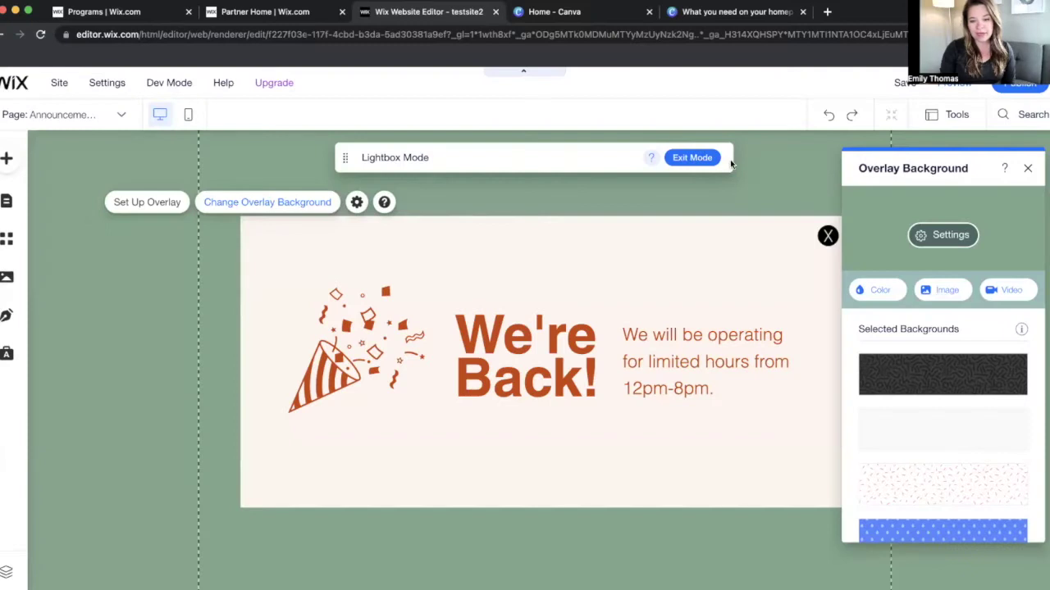
Set the overlay to a plain sage green colour at about 87% opacity
{"action": "left_click", "coordinate": [825, 215]}
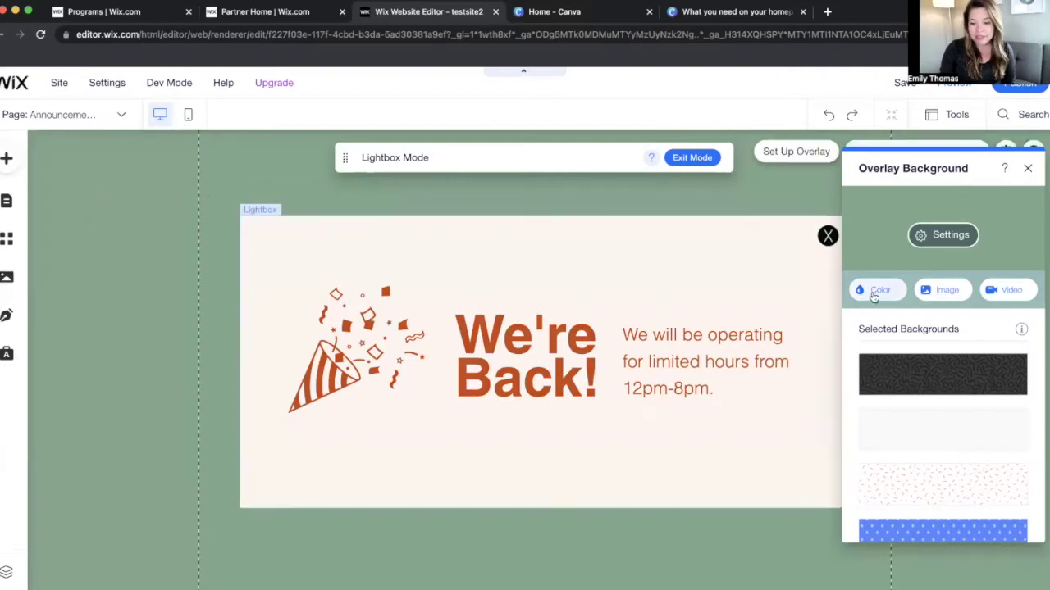
{"action": "left_click", "coordinate": [874, 292]}
{"action": "left_click", "coordinate": [1026, 310]}
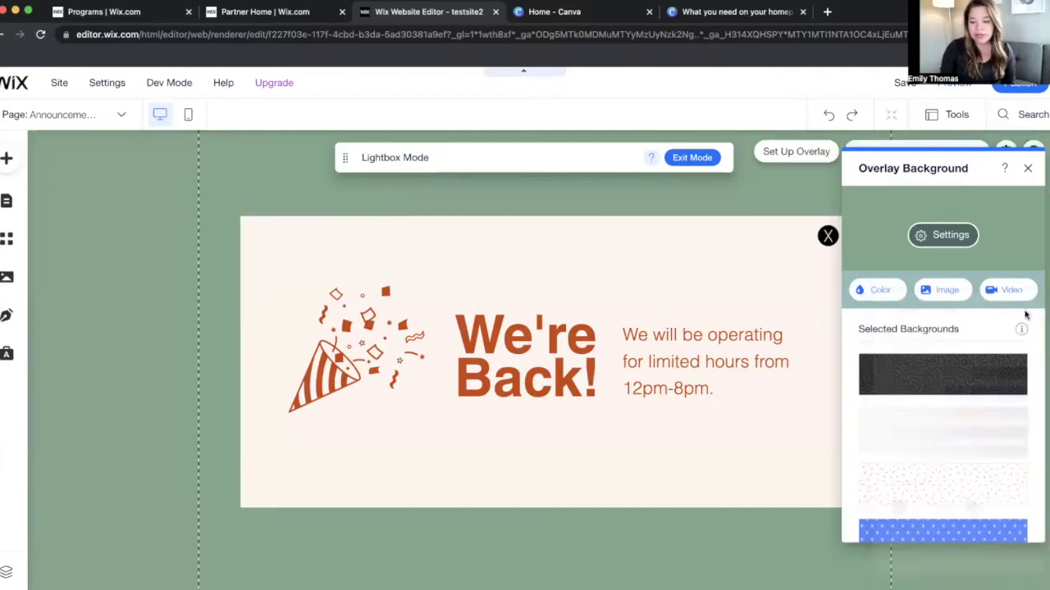
{"action": "left_click", "coordinate": [943, 236]}
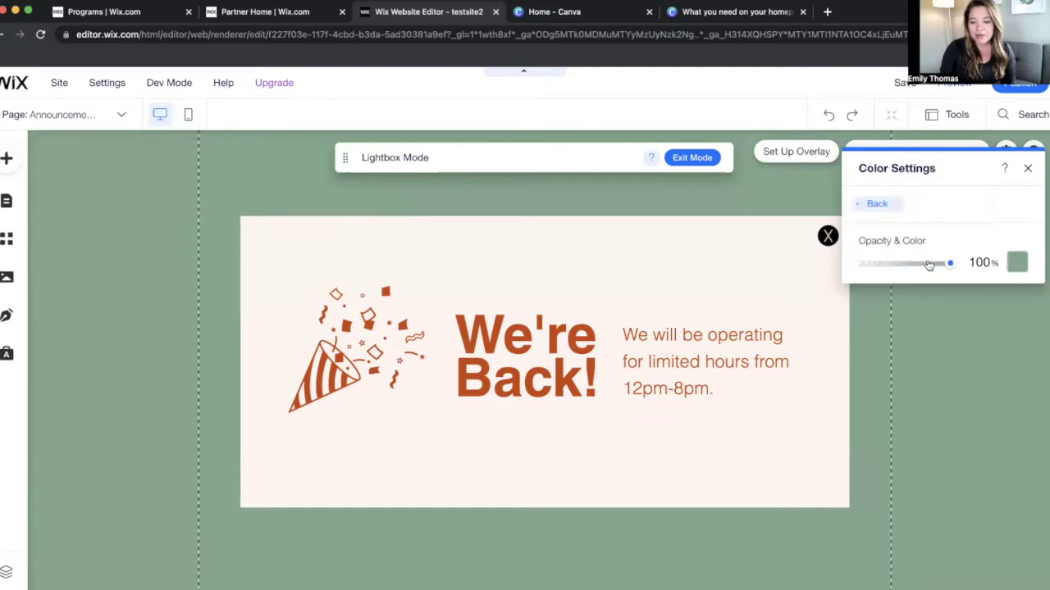
{"action": "mouse_move", "coordinate": [929, 264]}
{"action": "left_mouse_down"}
{"action": "mouse_move", "coordinate": [914, 262]}
{"action": "mouse_move", "coordinate": [949, 265]}
{"action": "left_mouse_up"}
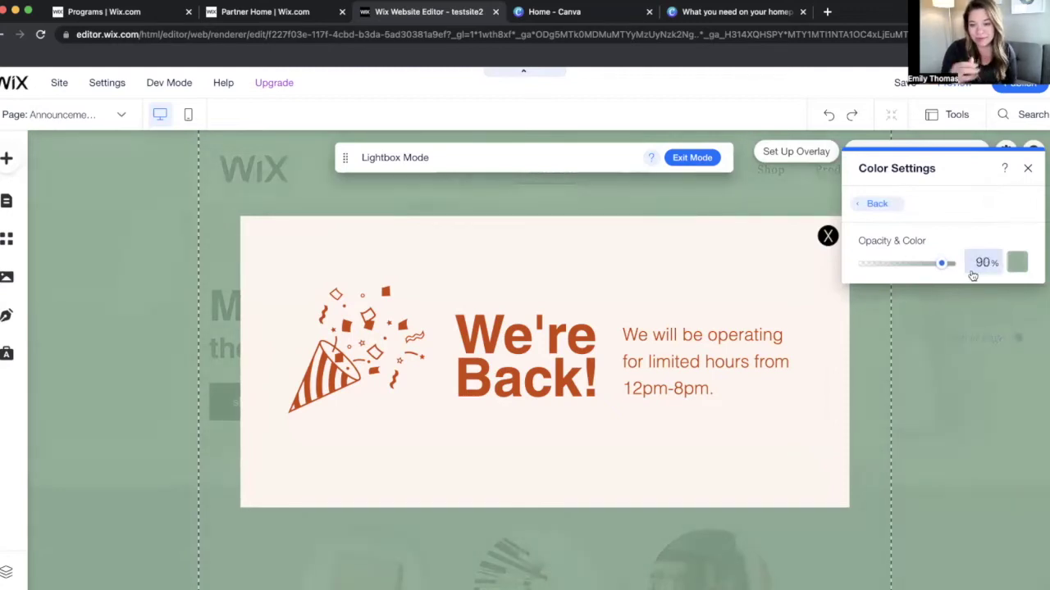
{"action": "scroll", "coordinate": [973, 276], "scroll_direction": "up", "scroll_amount": 2}
{"action": "scroll", "coordinate": [973, 276], "scroll_direction": "up", "scroll_amount": 3}
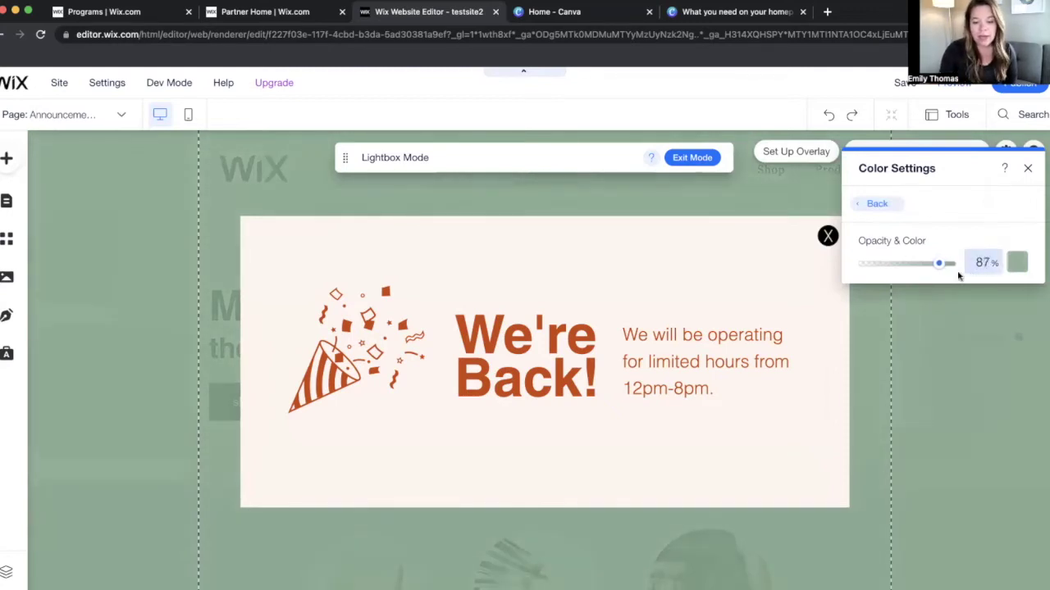
{"action": "left_click", "coordinate": [712, 230]}
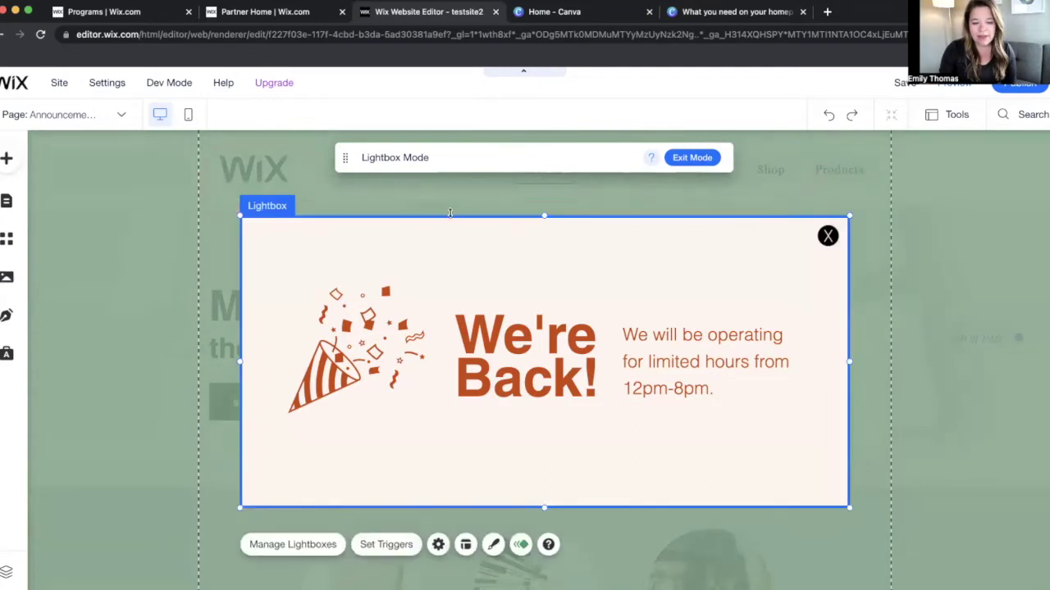
Change the lightbox's background colour from pale peach to the white swatch
{"action": "left_click", "coordinate": [492, 546]}
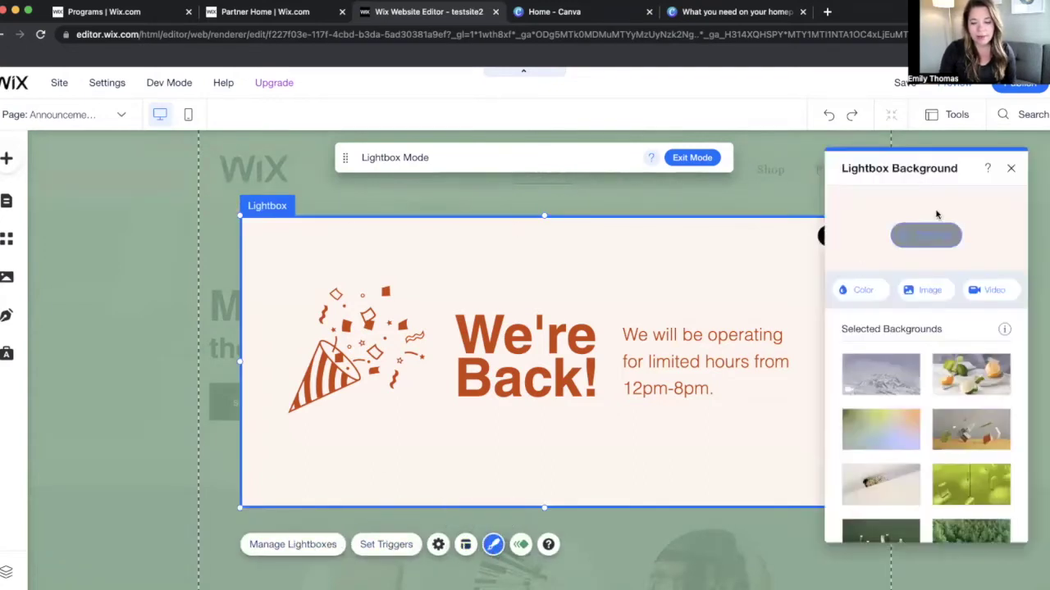
{"action": "left_click", "coordinate": [856, 288]}
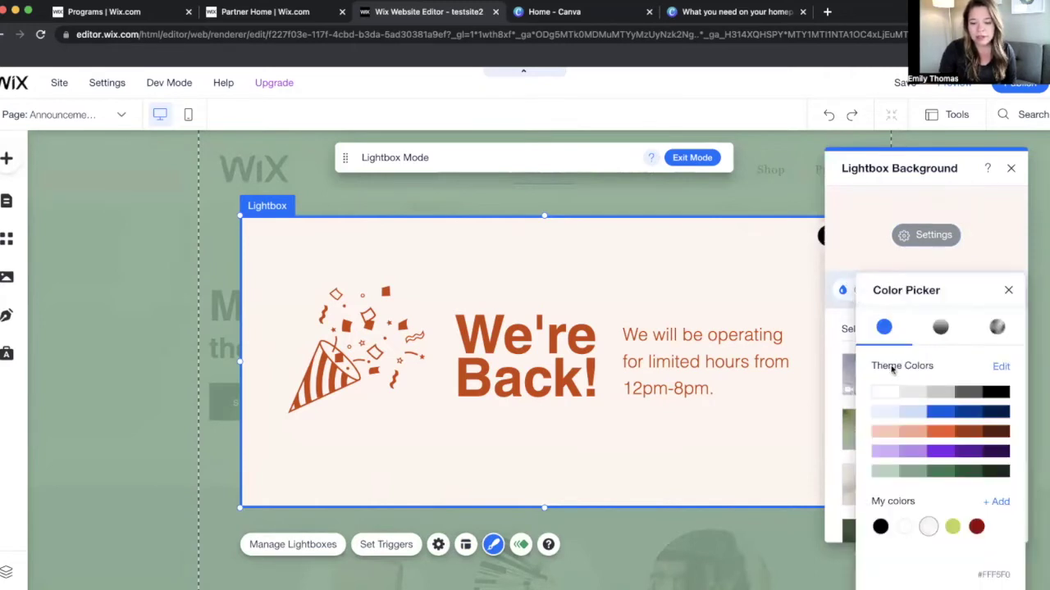
{"action": "left_click", "coordinate": [880, 395]}
{"action": "left_click", "coordinate": [1008, 290]}
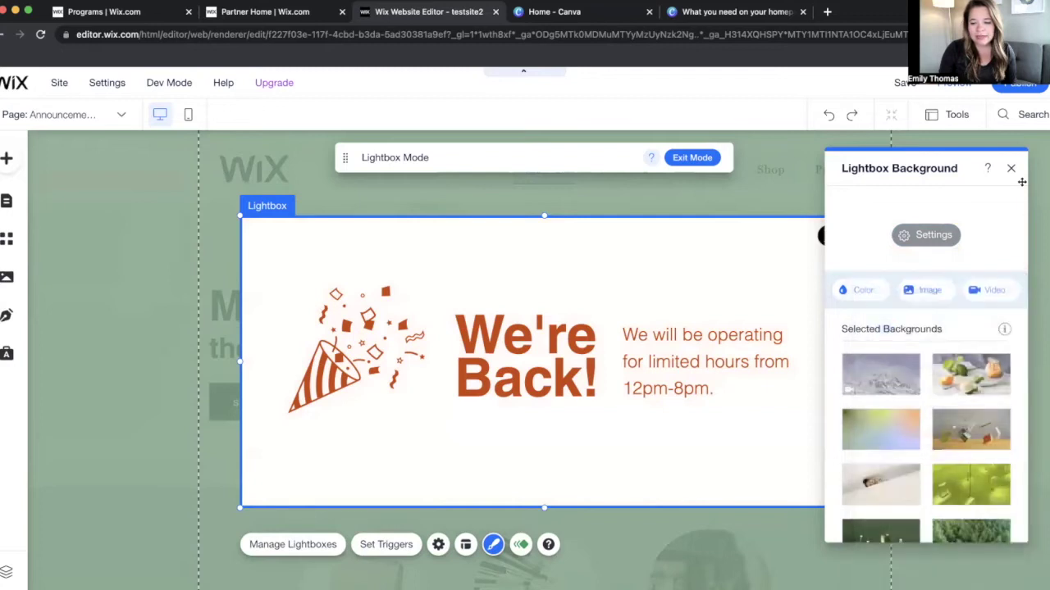
{"action": "left_click", "coordinate": [1012, 169]}
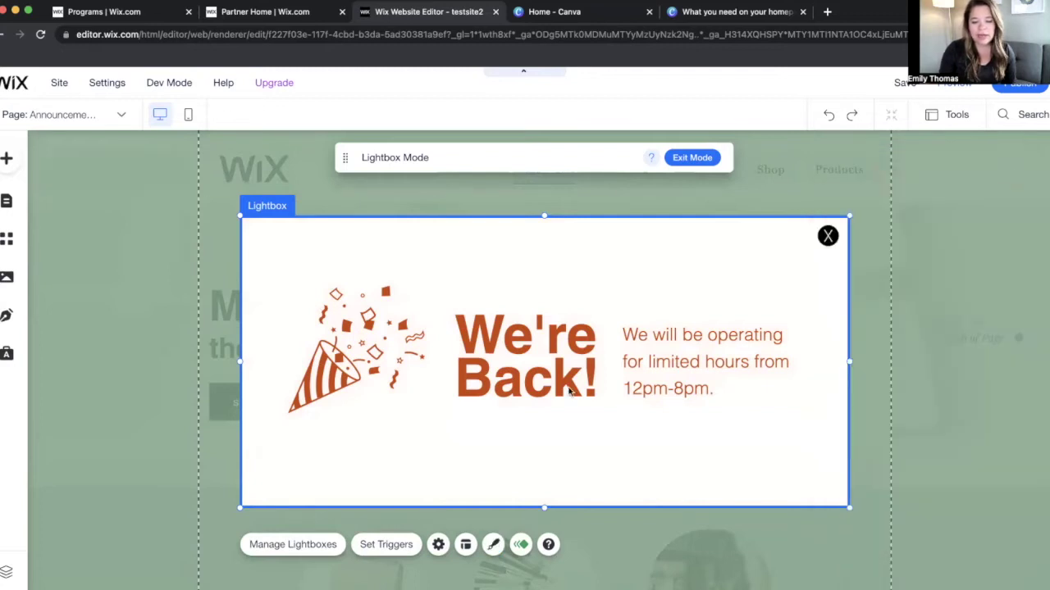
Show the Subscribe form templates under Contact & Forms in the Add elements list
{"action": "left_click", "coordinate": [6, 161]}
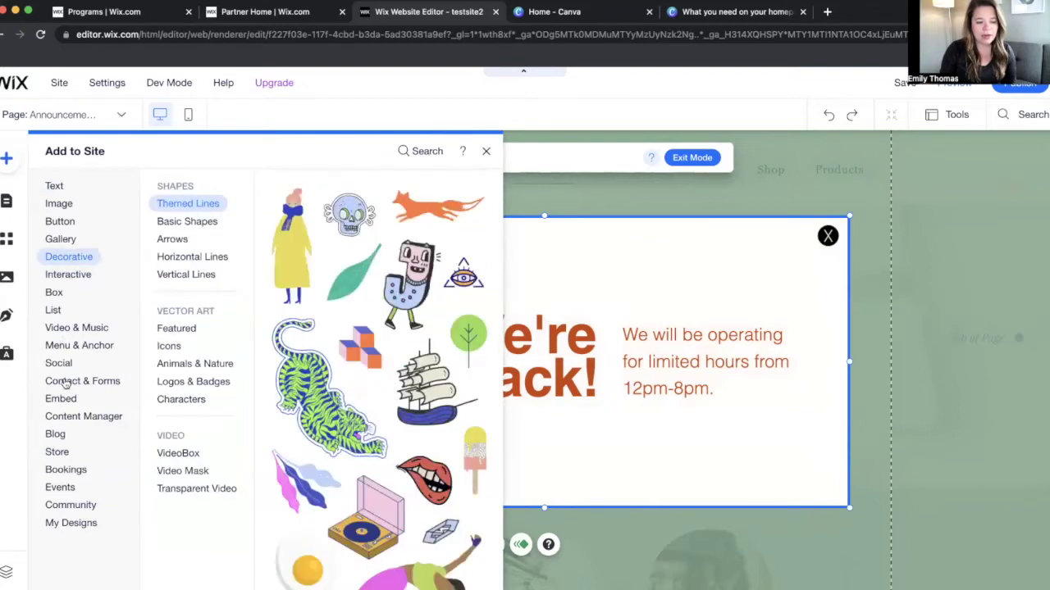
{"action": "mouse_move", "coordinate": [65, 383]}
{"action": "scroll", "coordinate": [348, 357], "scroll_direction": "down", "scroll_amount": 10}
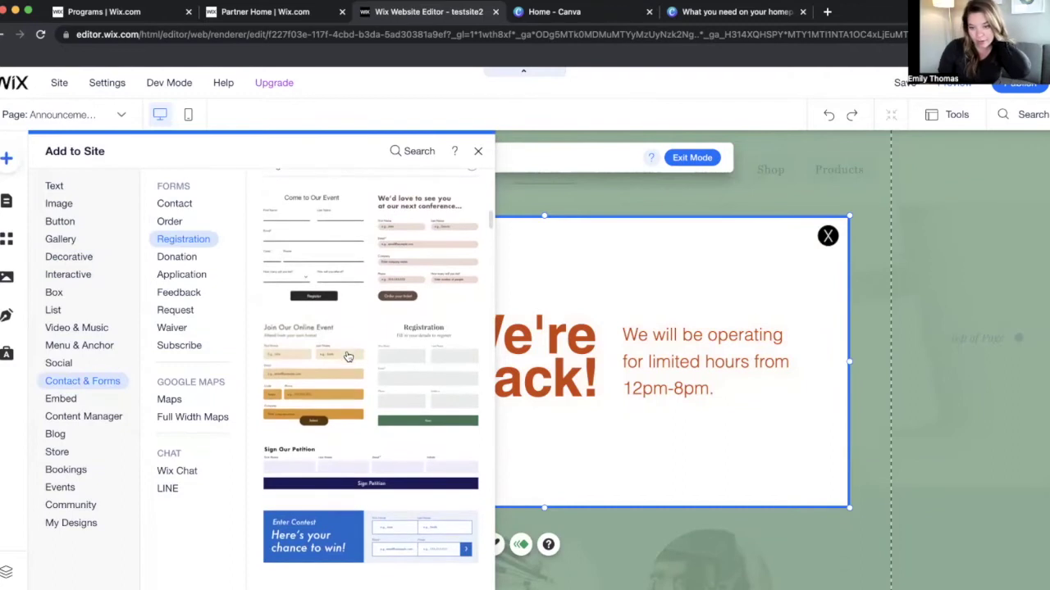
{"action": "scroll", "coordinate": [348, 356], "scroll_direction": "down", "scroll_amount": 3}
{"action": "scroll", "coordinate": [348, 357], "scroll_direction": "down", "scroll_amount": 5}
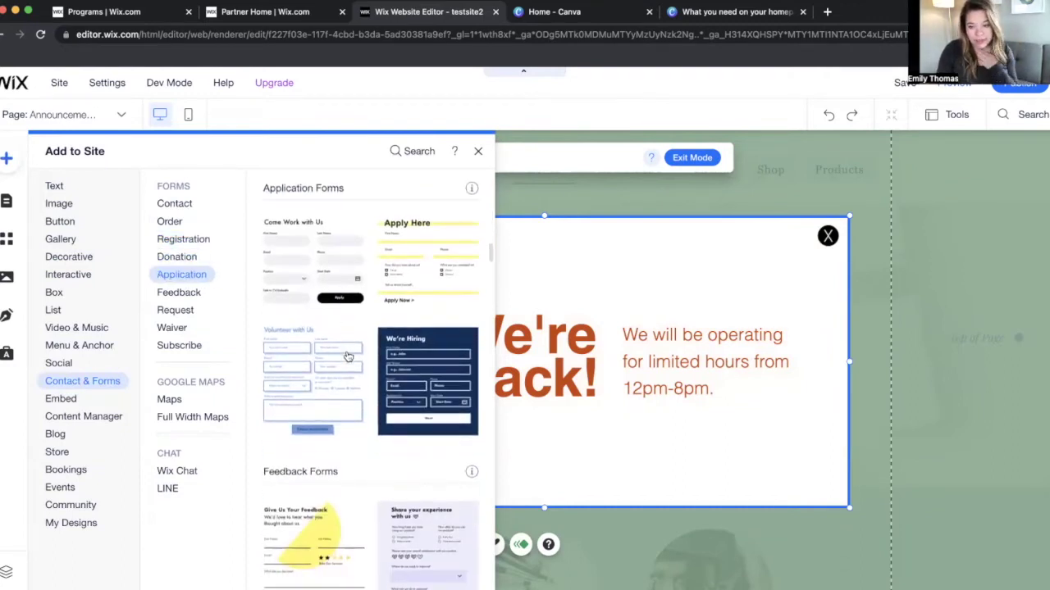
{"action": "scroll", "coordinate": [348, 357], "scroll_direction": "down", "scroll_amount": 6}
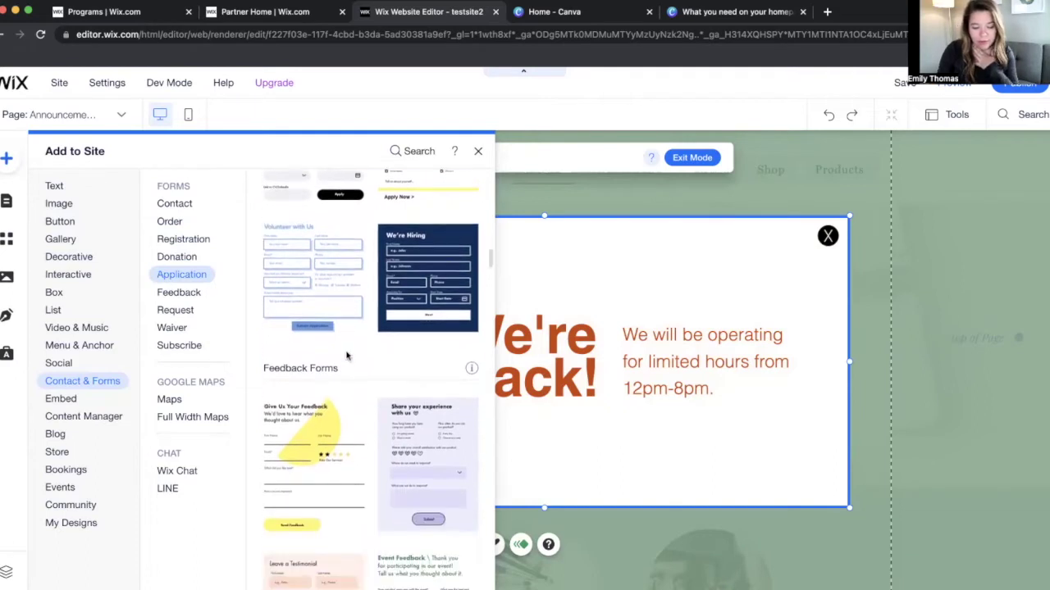
{"action": "scroll", "coordinate": [348, 357], "scroll_direction": "down", "scroll_amount": 6}
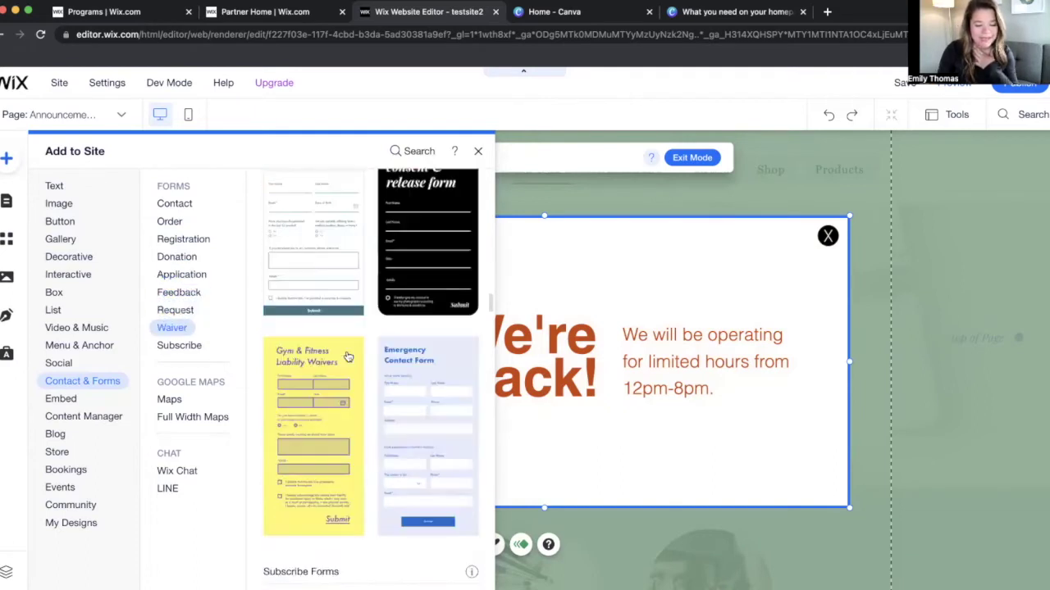
{"action": "left_click", "coordinate": [179, 345]}
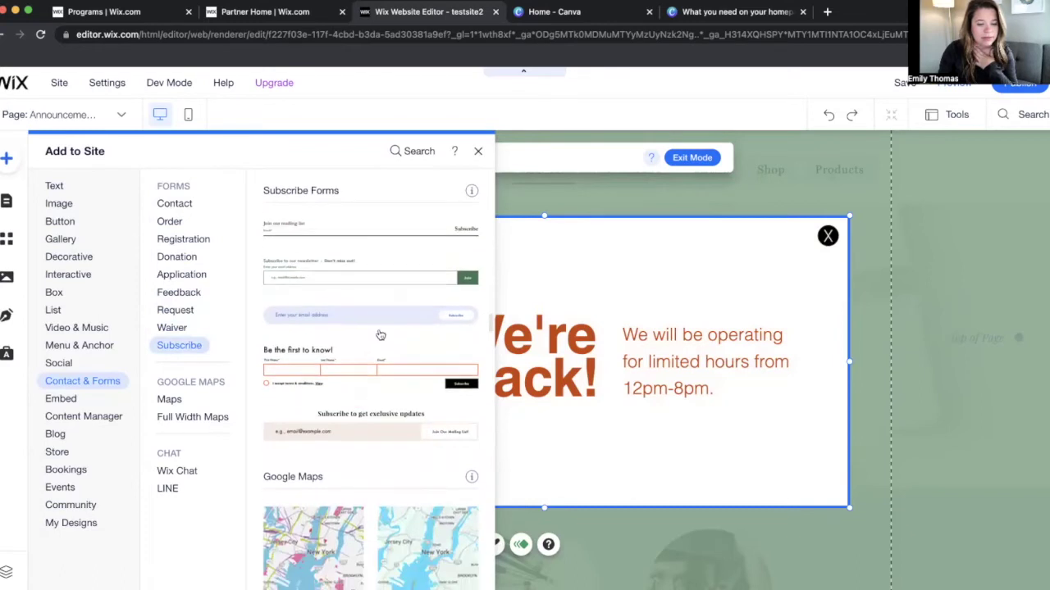
Drop a subscribe form onto the lightbox and move the confetti art toward the top-left
{"action": "left_click_drag", "start_coordinate": [363, 323], "coordinate": [571, 466]}
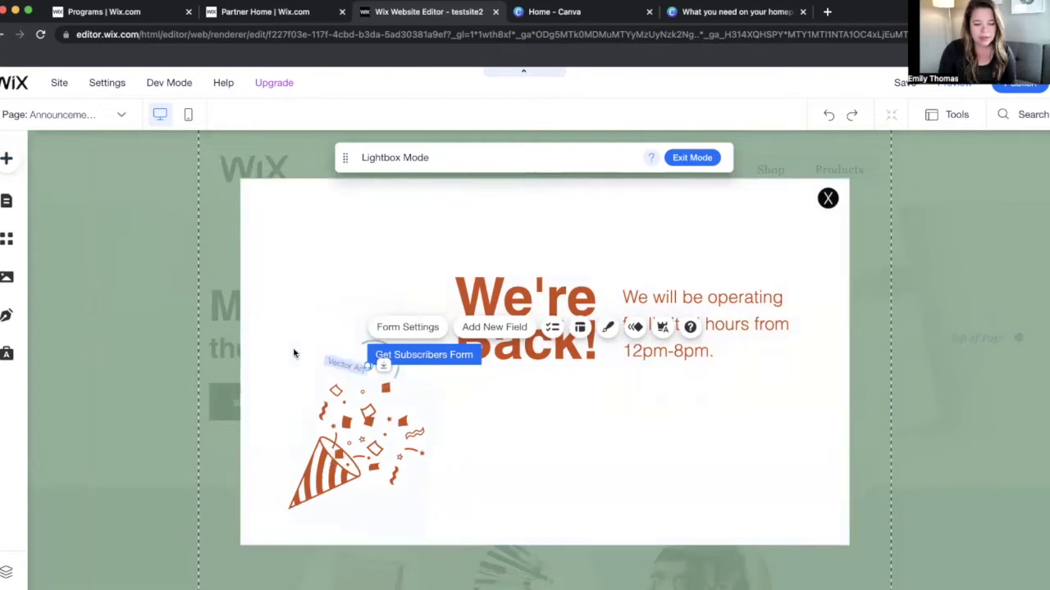
{"action": "left_click", "coordinate": [324, 389]}
{"action": "left_click_drag", "start_coordinate": [324, 389], "coordinate": [297, 389]}
{"action": "left_click", "coordinate": [332, 447]}
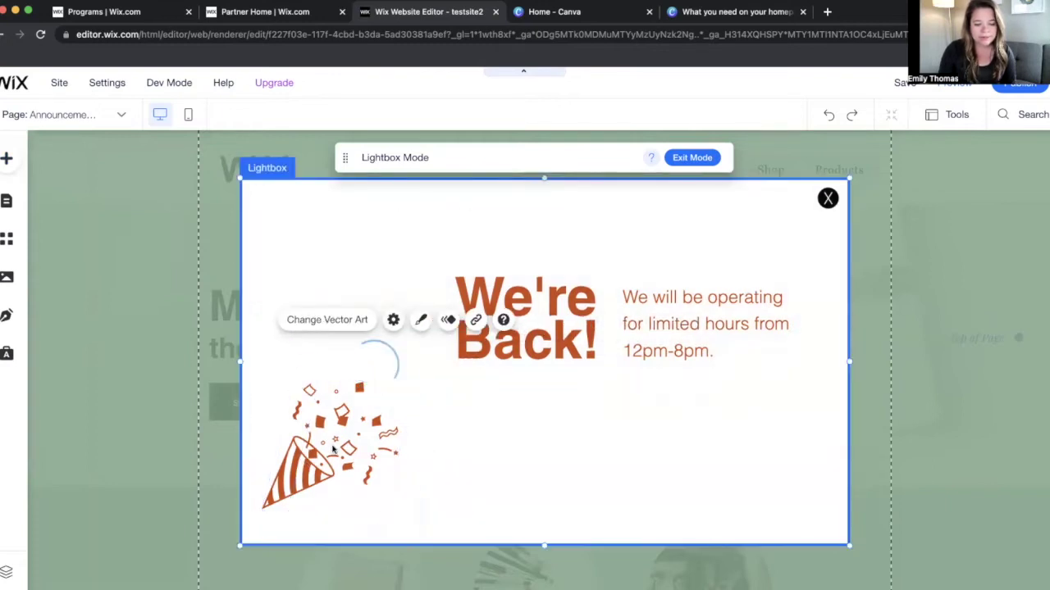
{"action": "left_click", "coordinate": [332, 447]}
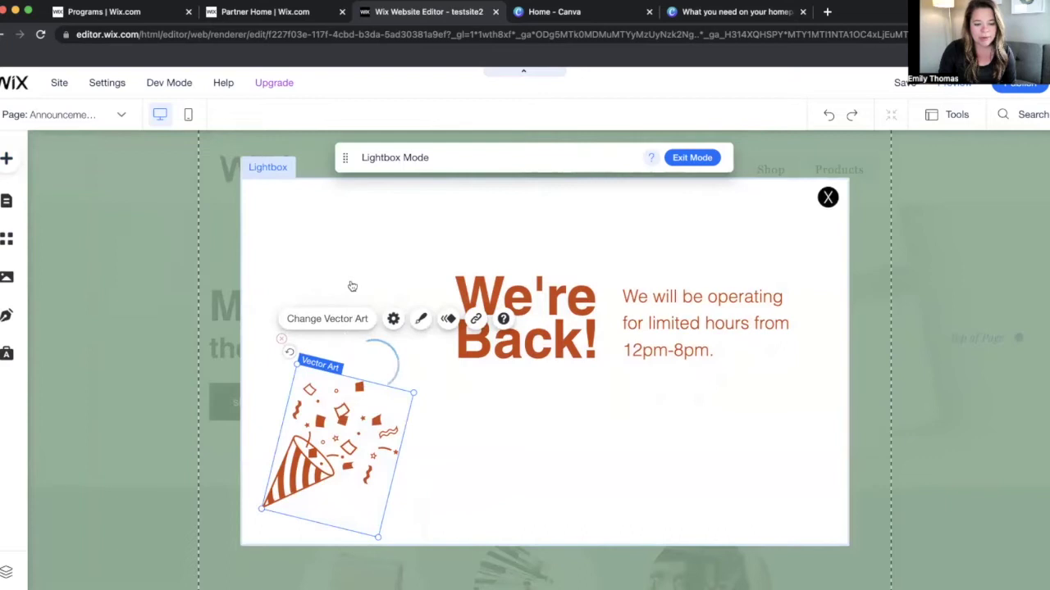
{"action": "left_click_drag", "start_coordinate": [338, 455], "coordinate": [357, 246]}
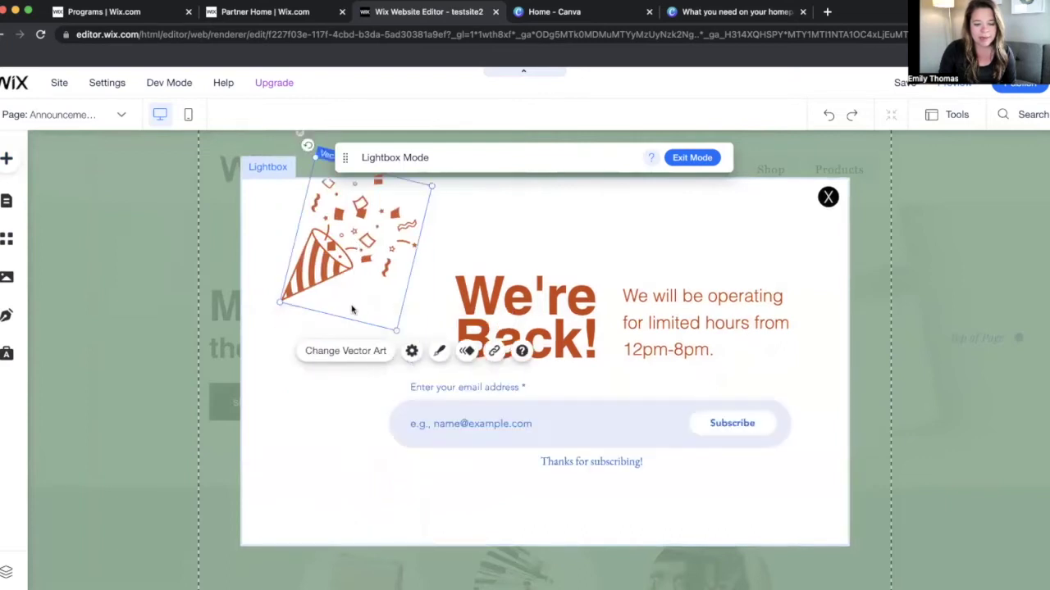
Close the stray Canva home and design browser tabs, confirming leaving the design
{"action": "key", "text": "Tab"}
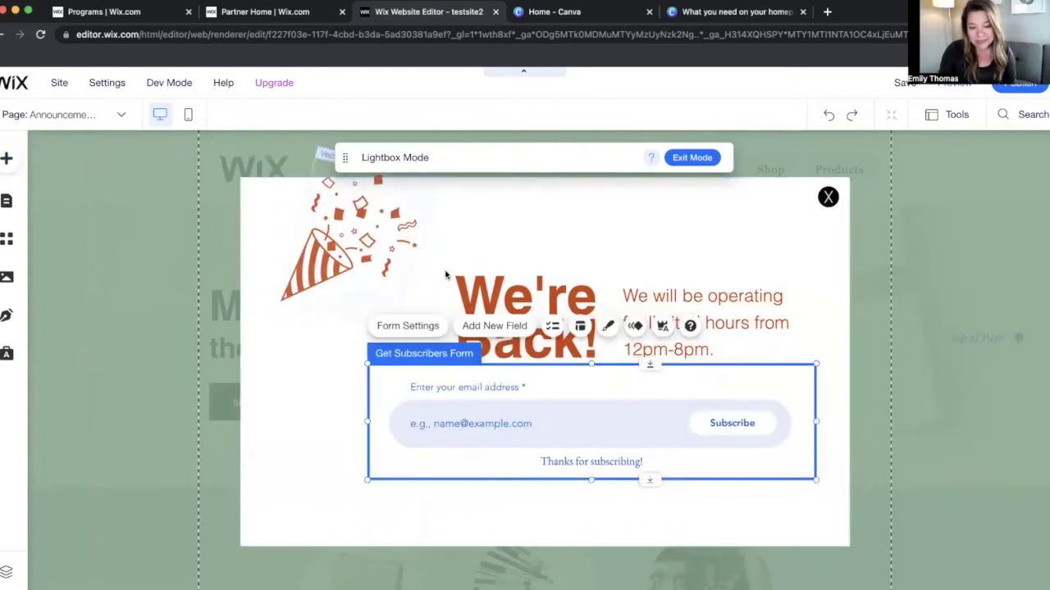
{"action": "left_click", "coordinate": [649, 12]}
{"action": "left_click", "coordinate": [649, 12]}
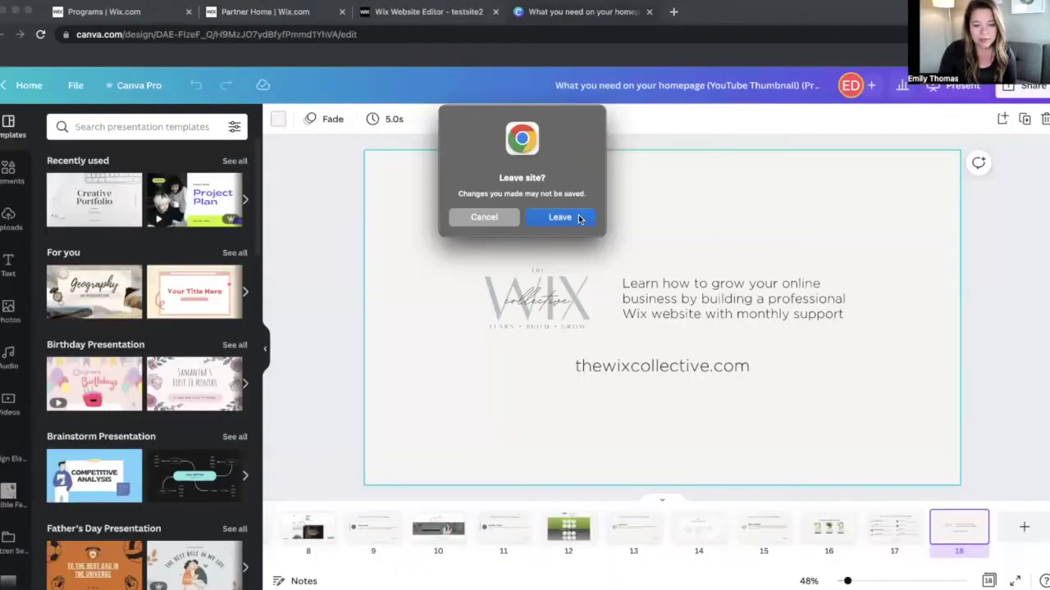
{"action": "left_click", "coordinate": [560, 217]}
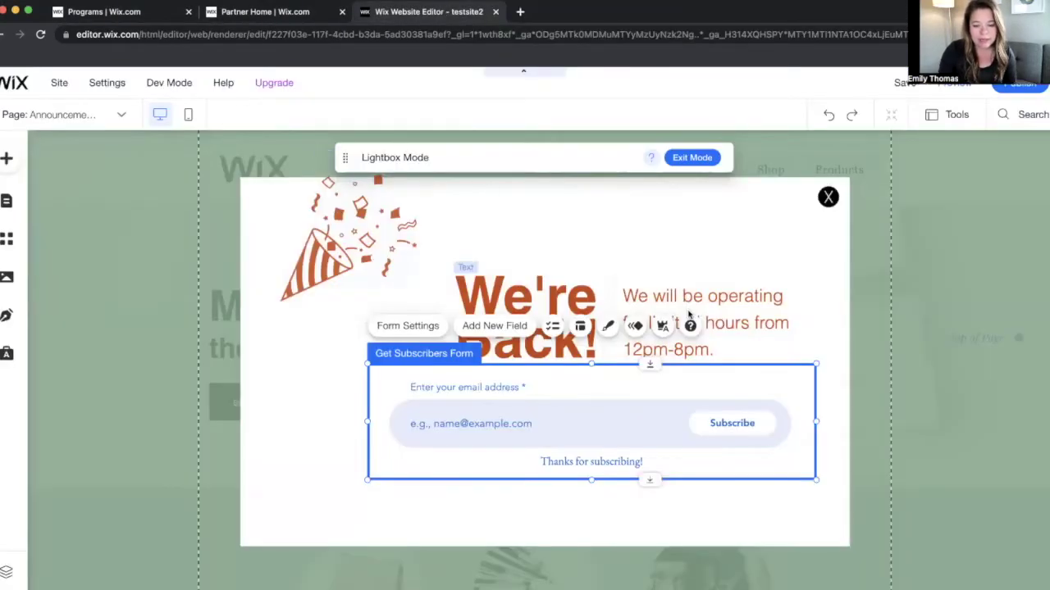
Arrange hours text top right, We're Back! heading beside it, confetti top-left, form below
{"action": "left_click_drag", "start_coordinate": [740, 312], "coordinate": [740, 200]}
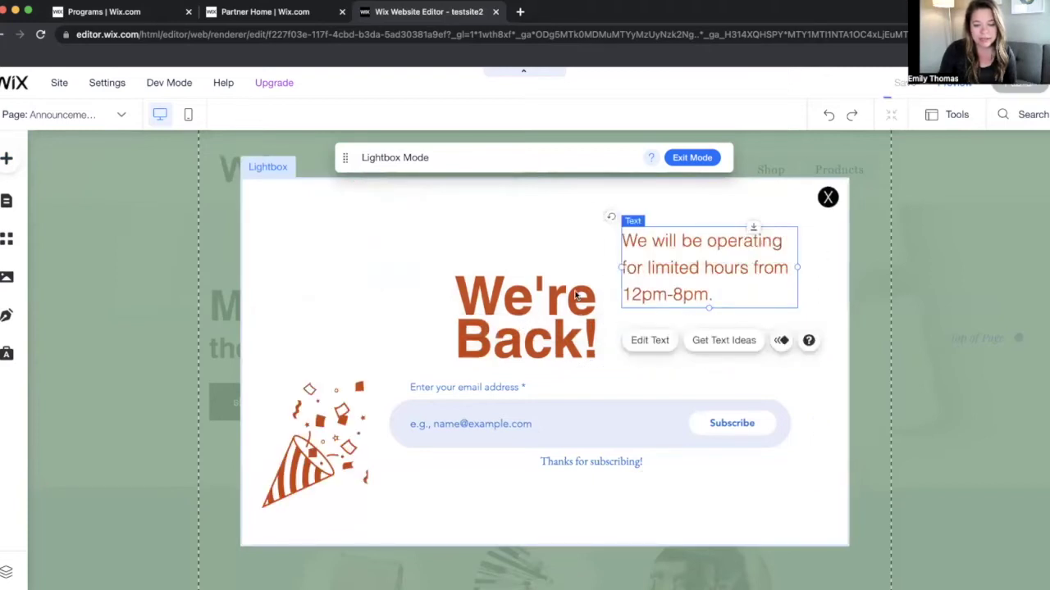
{"action": "left_click", "coordinate": [527, 314]}
{"action": "left_click_drag", "start_coordinate": [527, 314], "coordinate": [519, 275]}
{"action": "left_click_drag", "start_coordinate": [336, 418], "coordinate": [362, 278]}
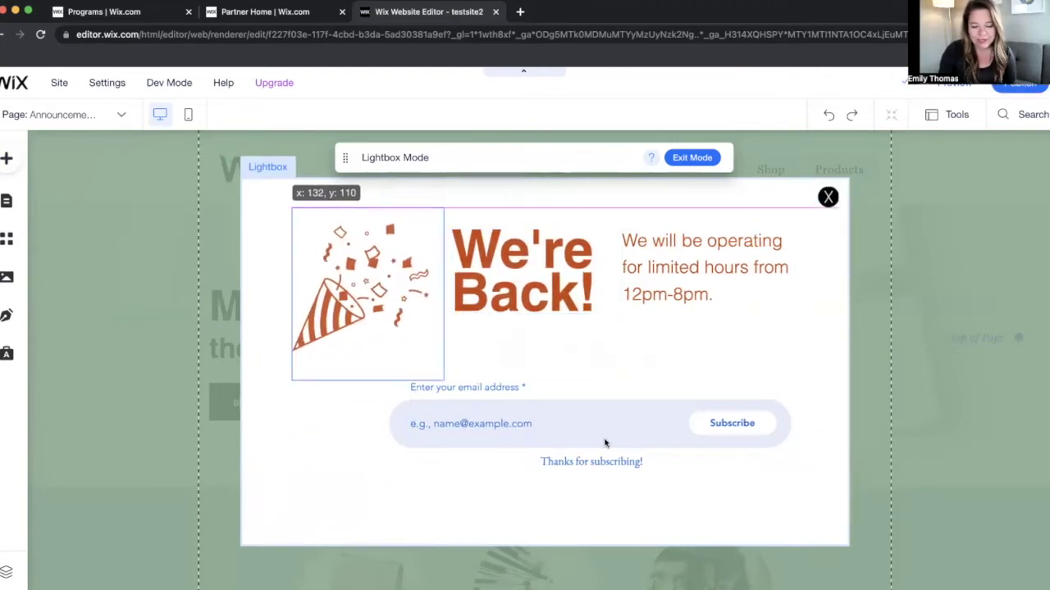
{"action": "left_click", "coordinate": [642, 422]}
{"action": "left_click_drag", "start_coordinate": [642, 422], "coordinate": [604, 445]}
{"action": "left_click", "coordinate": [658, 289]}
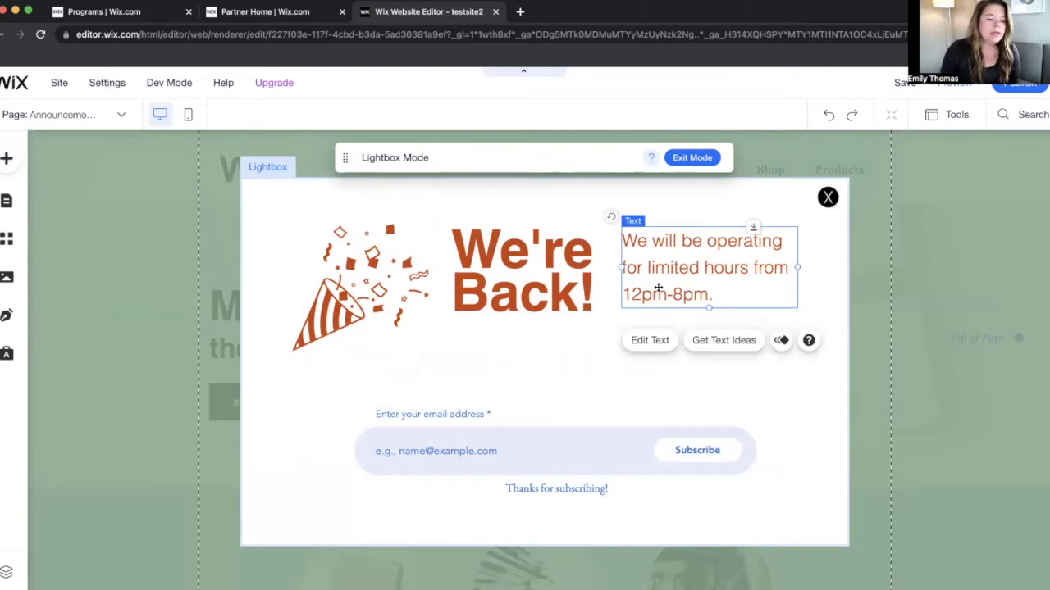
{"action": "left_click", "coordinate": [180, 127]}
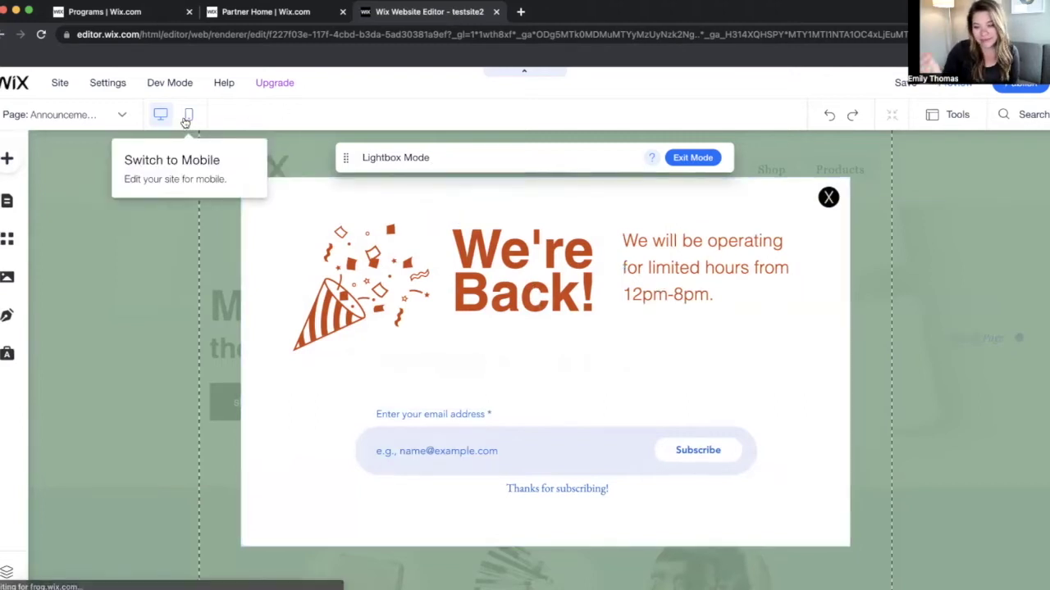
{"action": "left_click", "coordinate": [187, 121]}
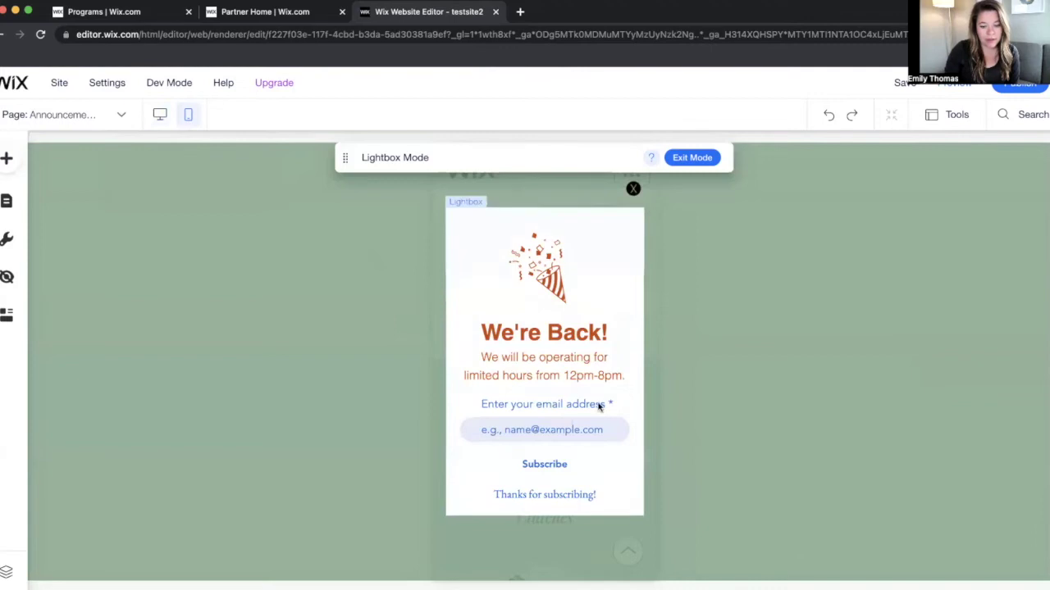
{"action": "left_click", "coordinate": [164, 113]}
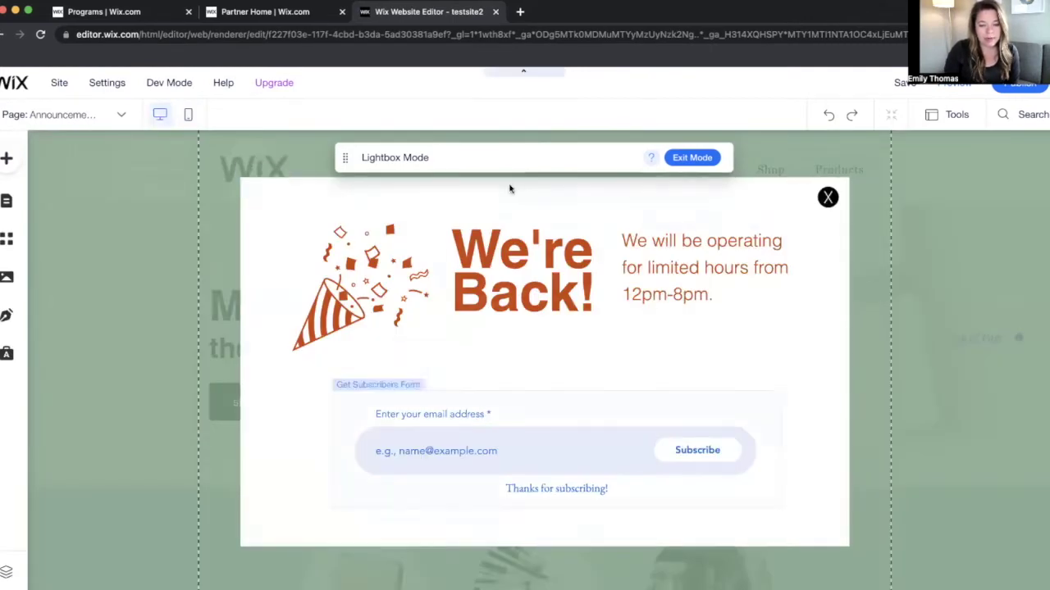
Rename the lightbox 'announcement' in its settings and open the page selector
{"action": "left_click", "coordinate": [773, 361]}
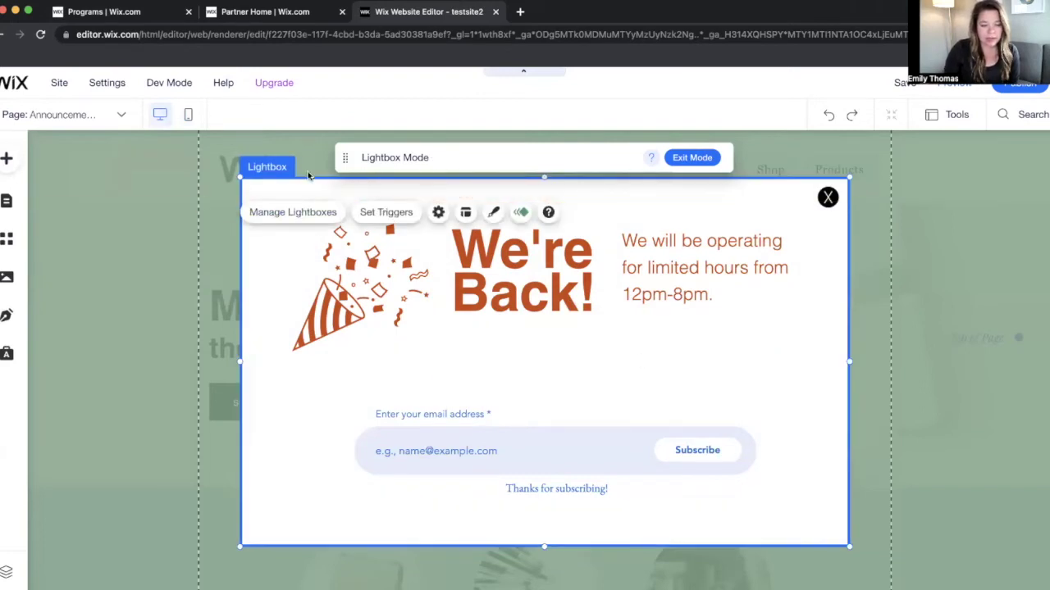
{"action": "left_click", "coordinate": [404, 215]}
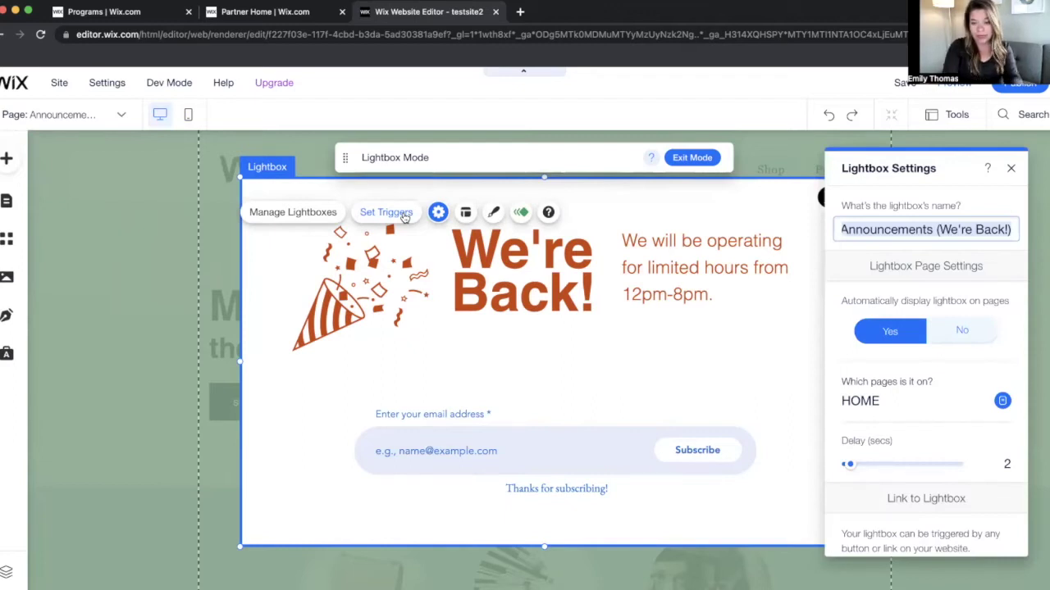
{"action": "type", "text": "announcement"}
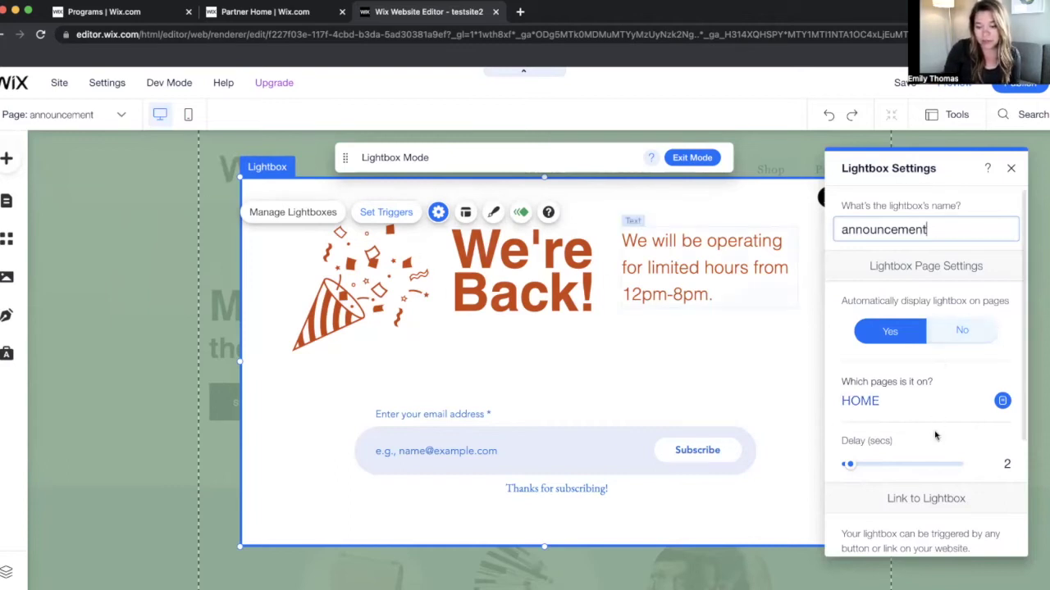
{"action": "left_click", "coordinate": [914, 399]}
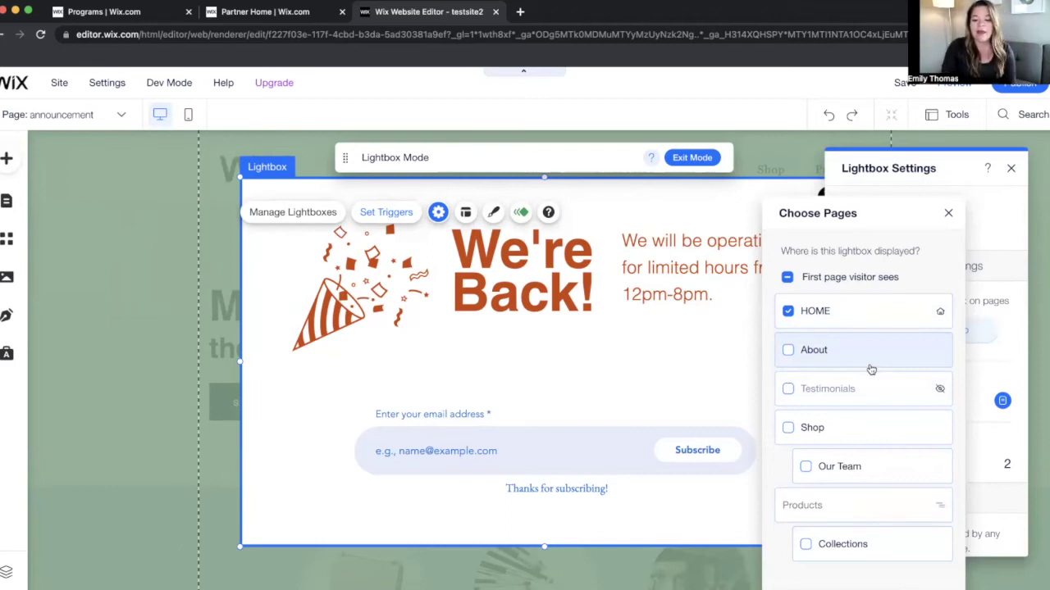
Show the lightbox on all pages with a 35-second delay and turn on a Close button
{"action": "left_click", "coordinate": [788, 278]}
{"action": "left_click", "coordinate": [787, 278]}
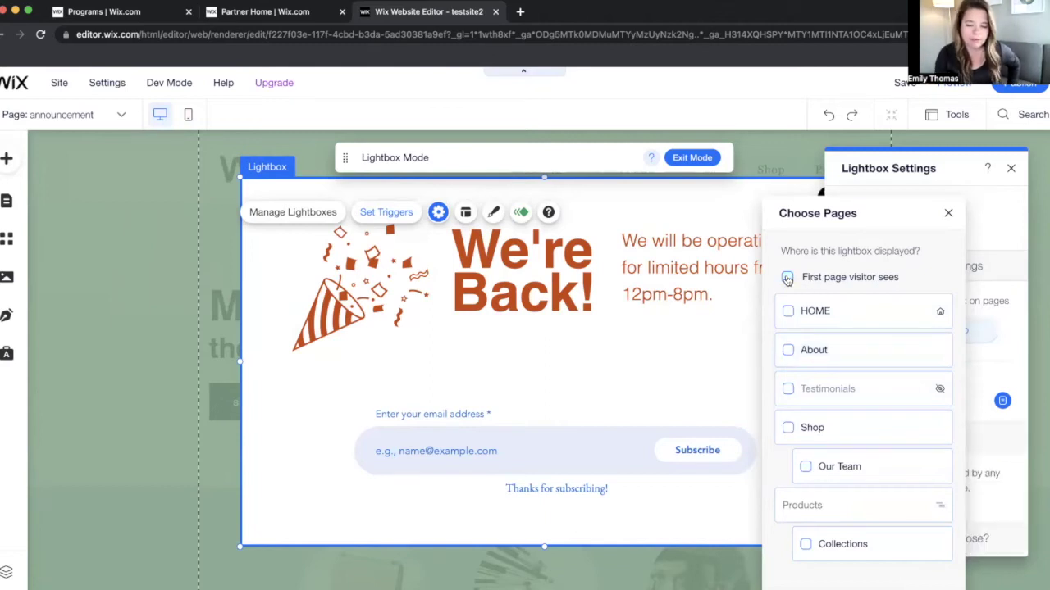
{"action": "left_click", "coordinate": [946, 214]}
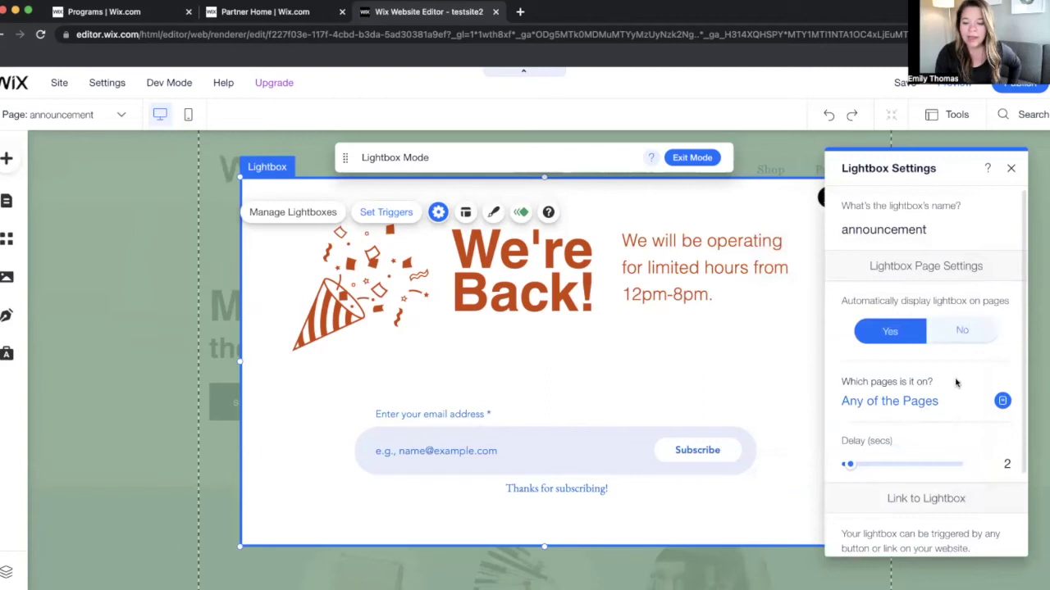
{"action": "left_click", "coordinate": [895, 466]}
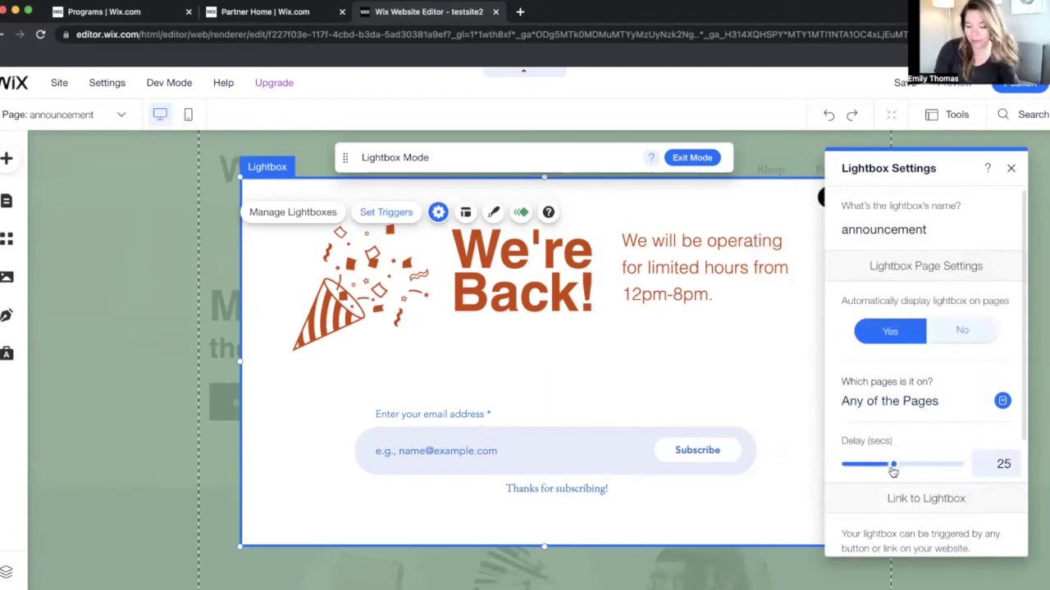
{"action": "left_click", "coordinate": [912, 466]}
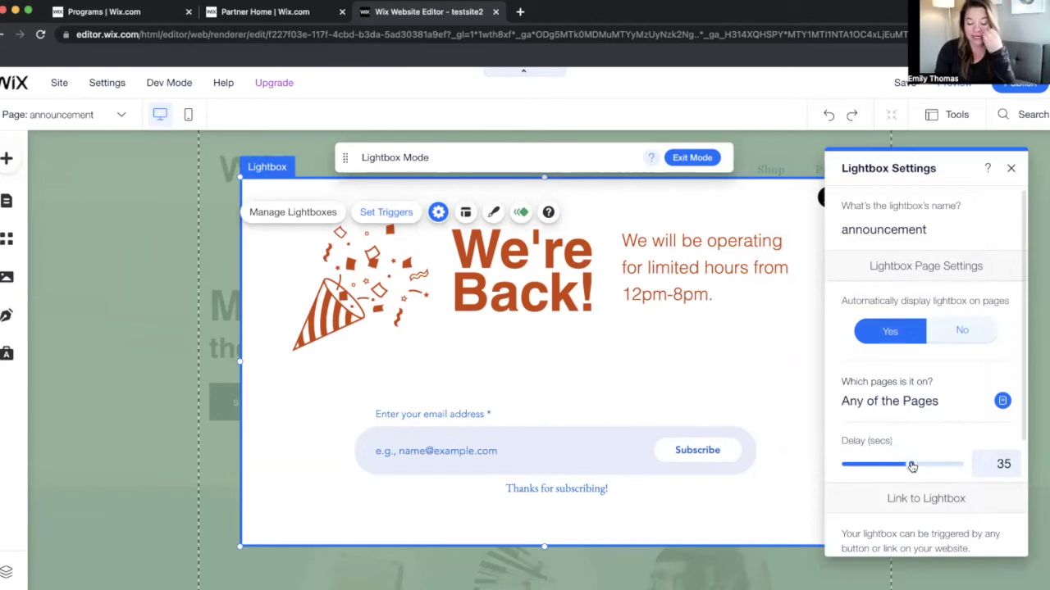
{"action": "scroll", "coordinate": [949, 438], "scroll_direction": "down", "scroll_amount": 3}
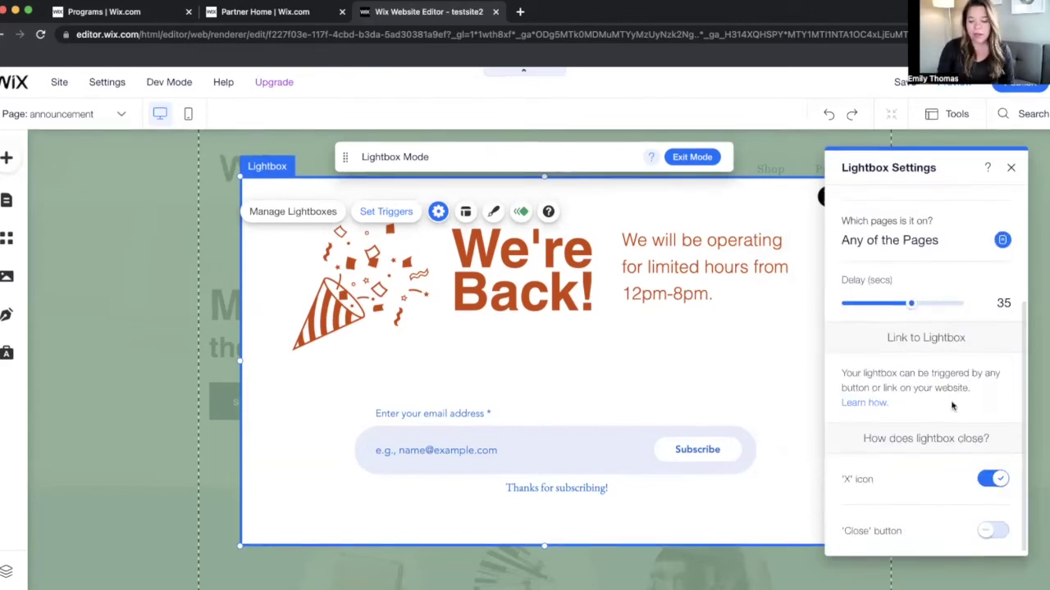
{"action": "left_click", "coordinate": [992, 531]}
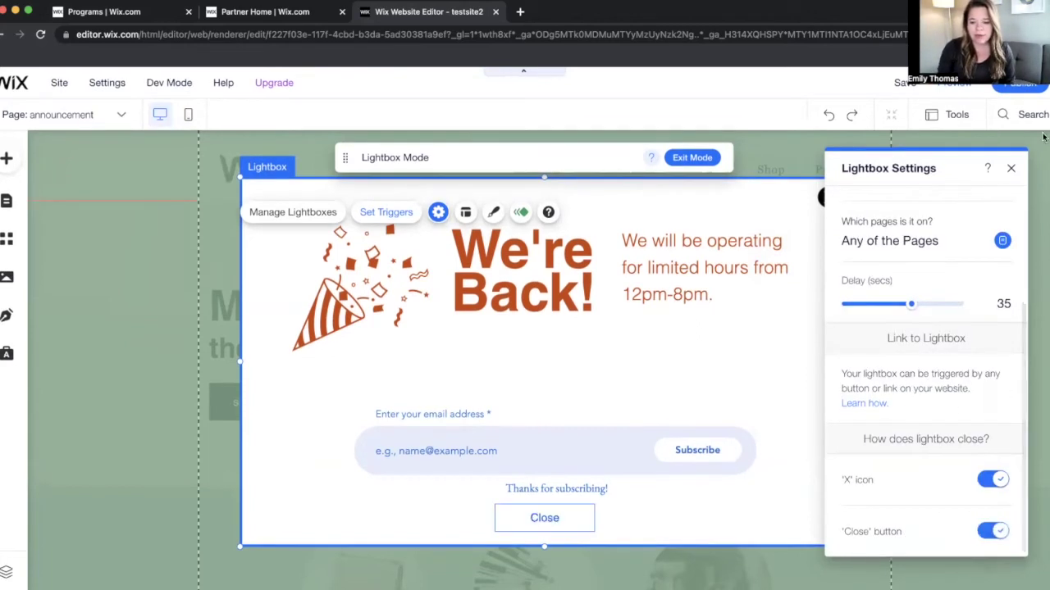
{"action": "left_click", "coordinate": [1013, 171]}
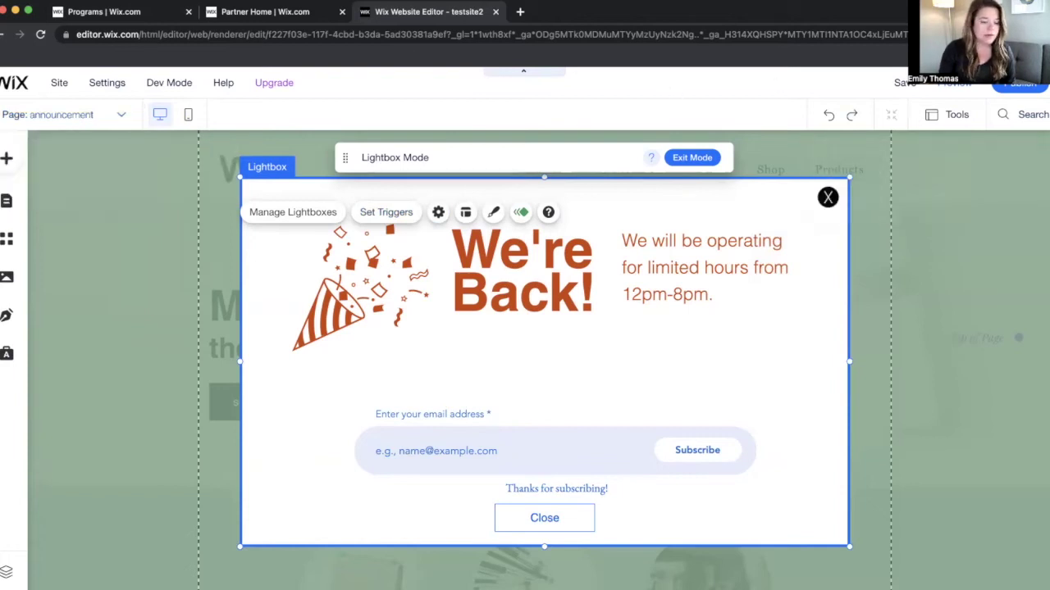
Link the HOME page's shop now button to the announcement lightbox
{"action": "left_click", "coordinate": [60, 116]}
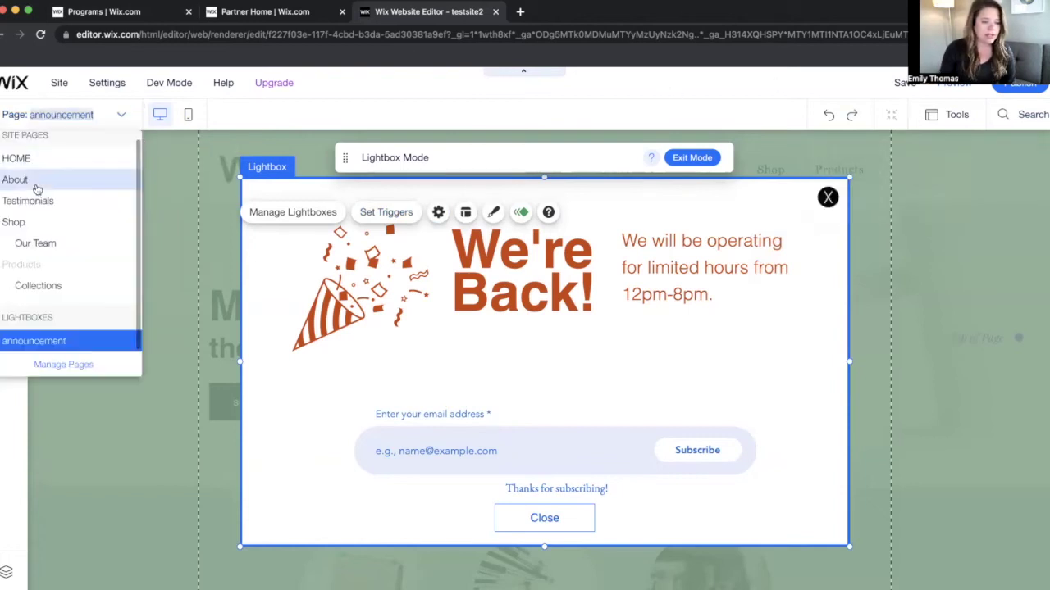
{"action": "left_click", "coordinate": [37, 160]}
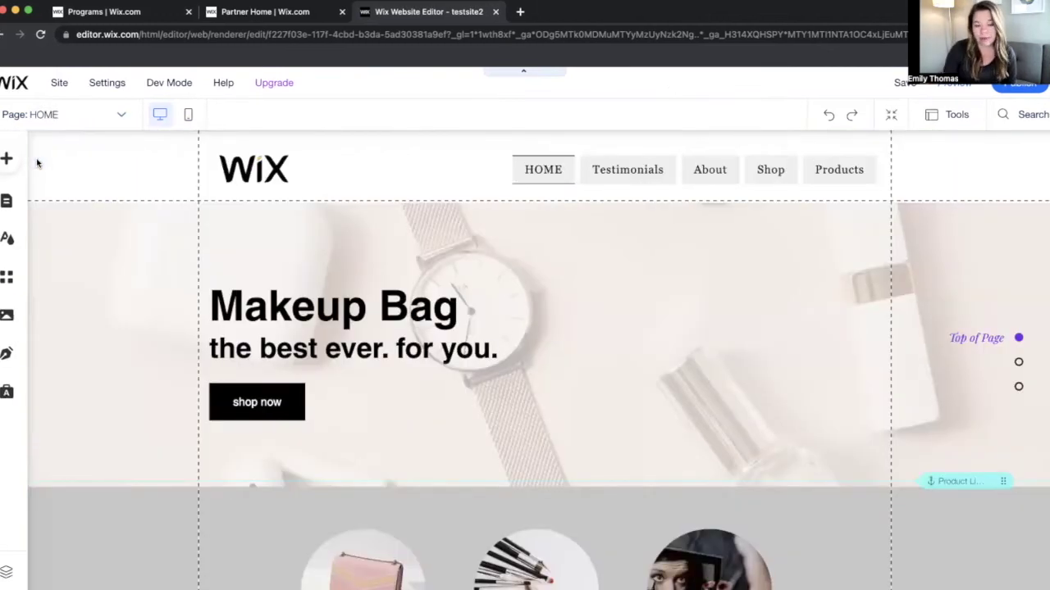
{"action": "left_click", "coordinate": [239, 396]}
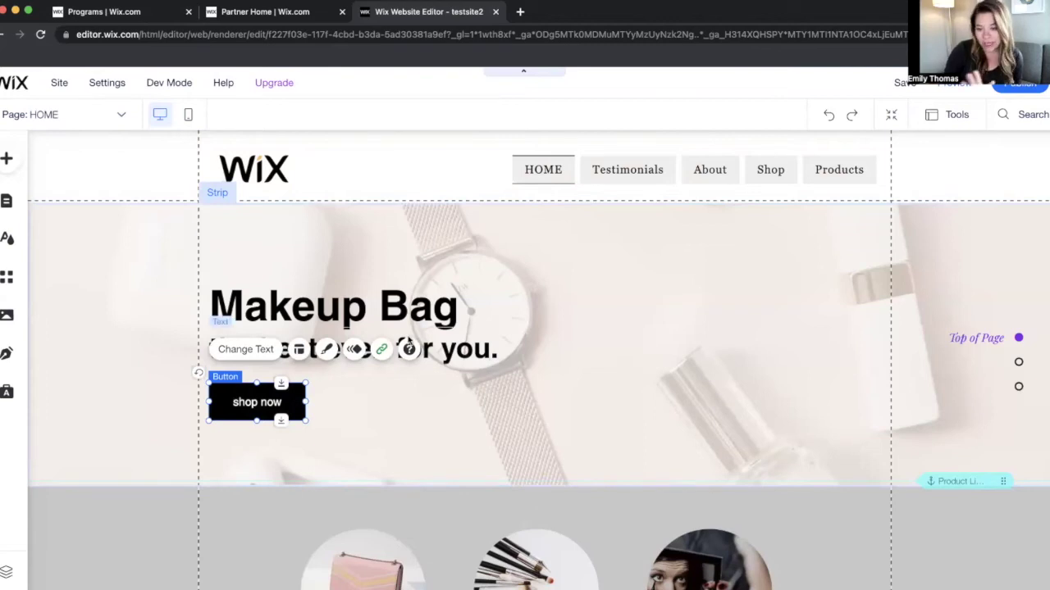
{"action": "left_click", "coordinate": [382, 350]}
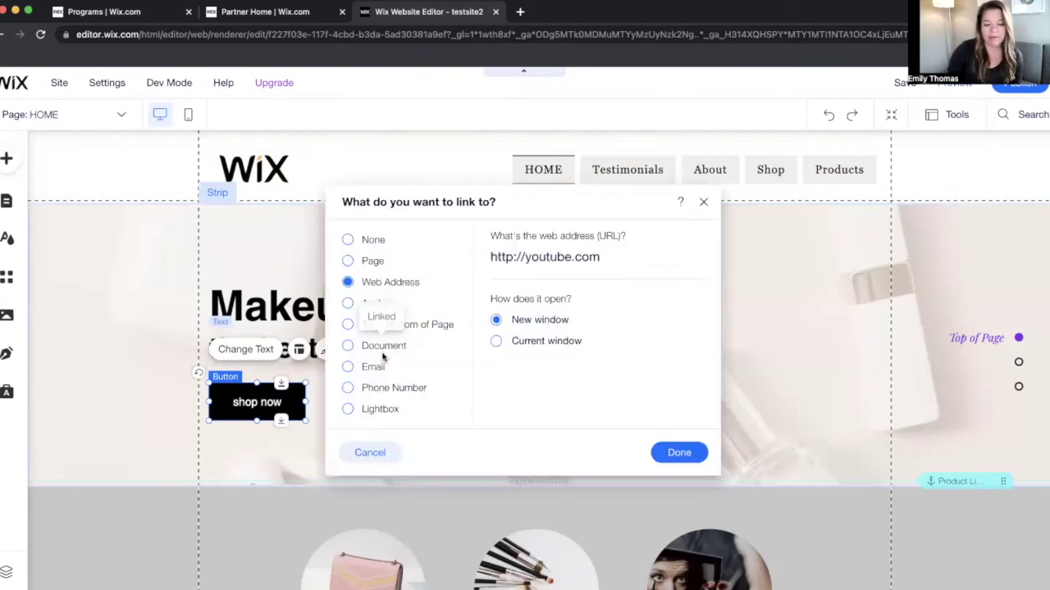
{"action": "left_click", "coordinate": [367, 412]}
{"action": "left_click", "coordinate": [613, 261]}
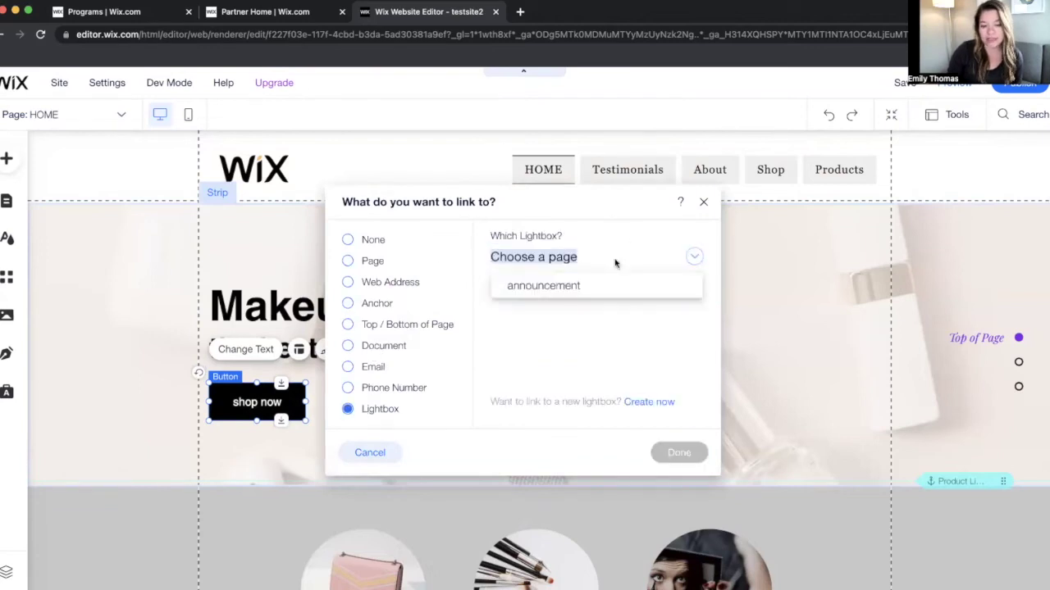
{"action": "left_click", "coordinate": [574, 283]}
{"action": "left_click", "coordinate": [693, 460]}
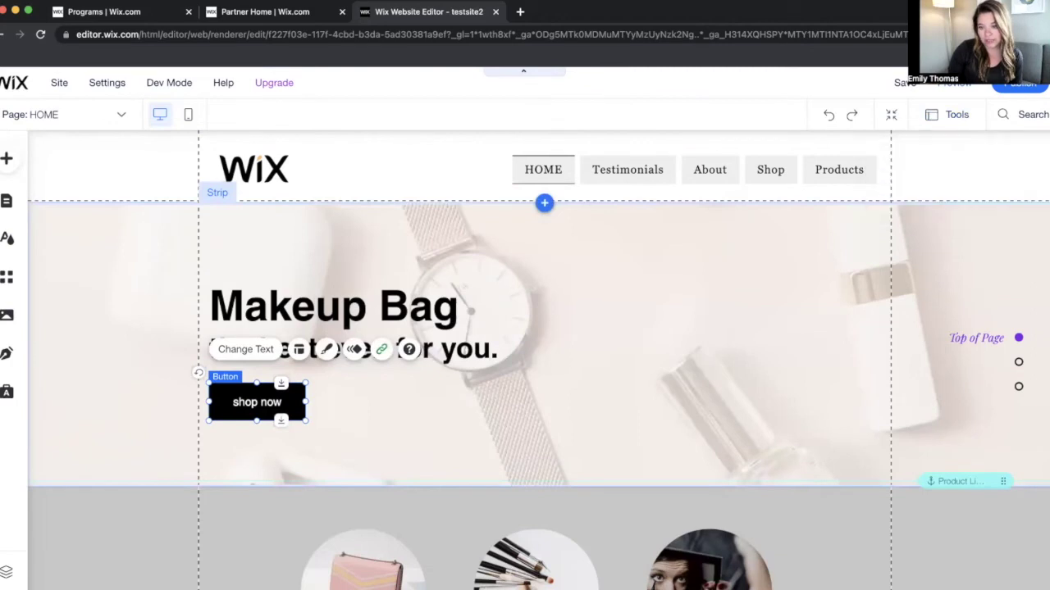
Preview the site and check that shop now opens the lightbox, then close it
{"action": "left_click", "coordinate": [945, 85]}
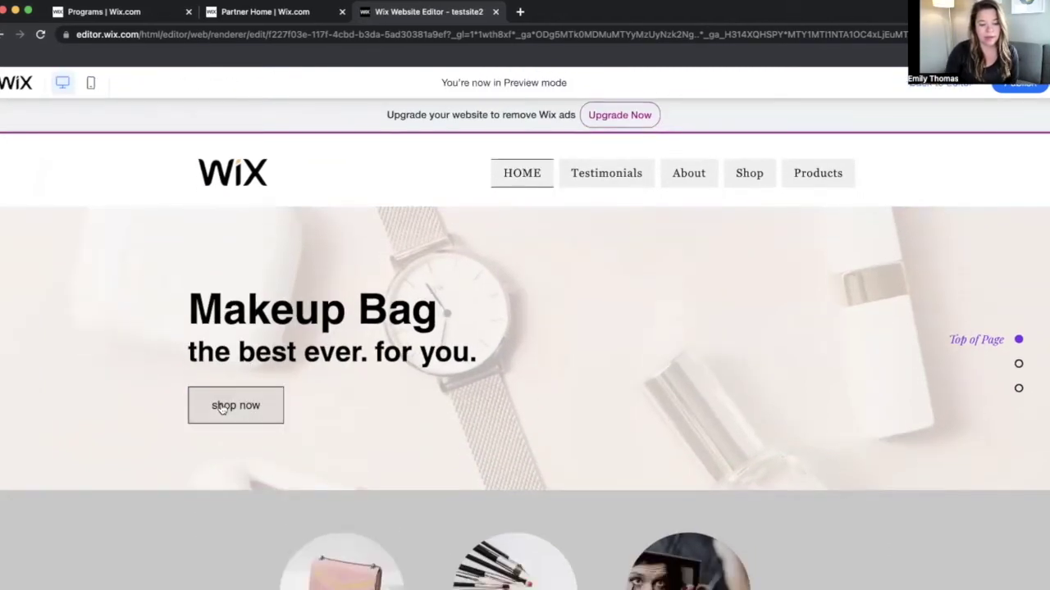
{"action": "left_click", "coordinate": [222, 404]}
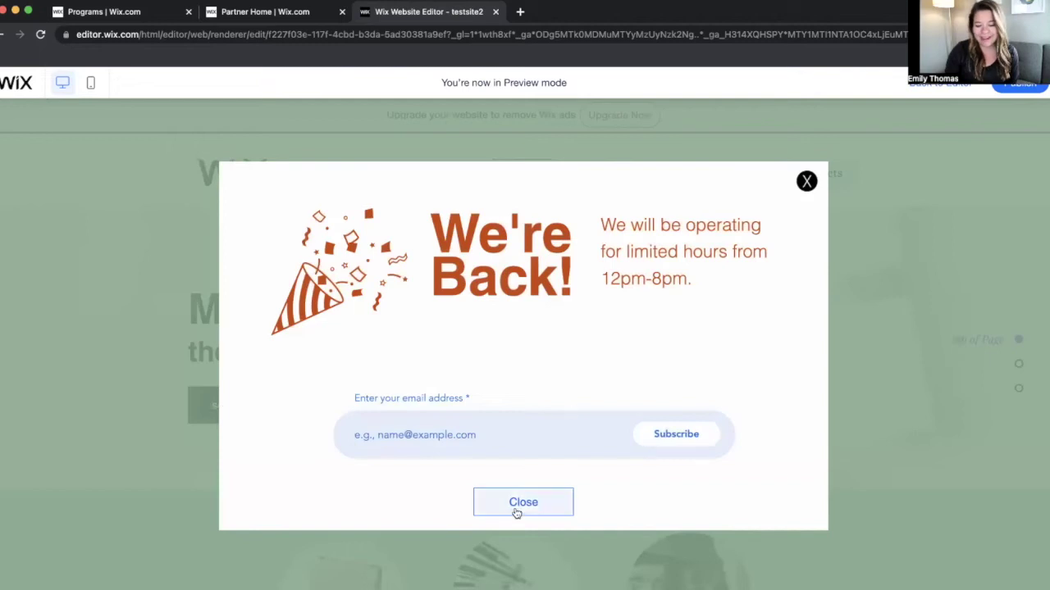
{"action": "left_click", "coordinate": [520, 501]}
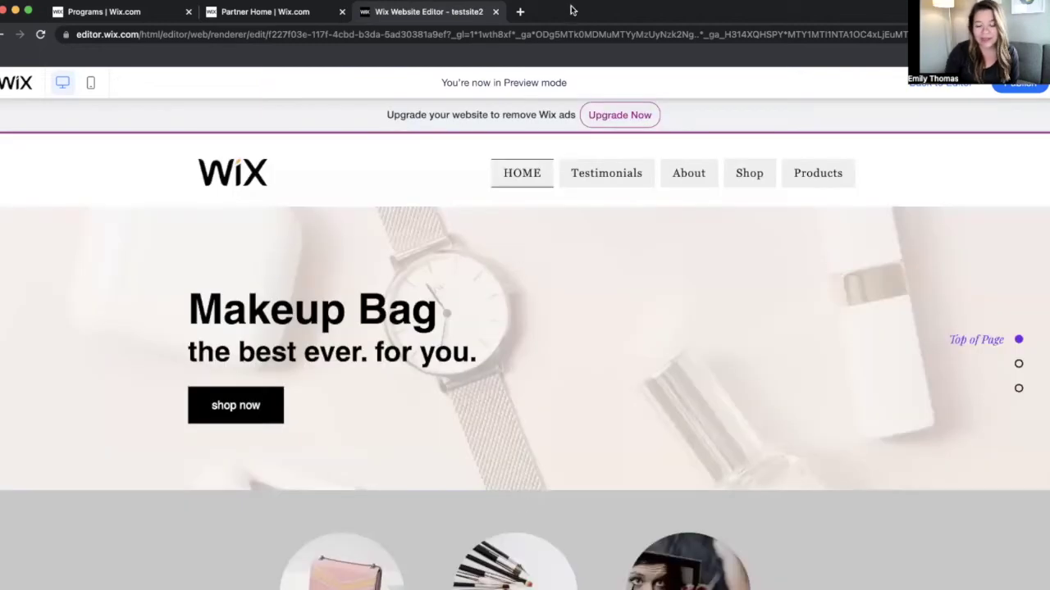